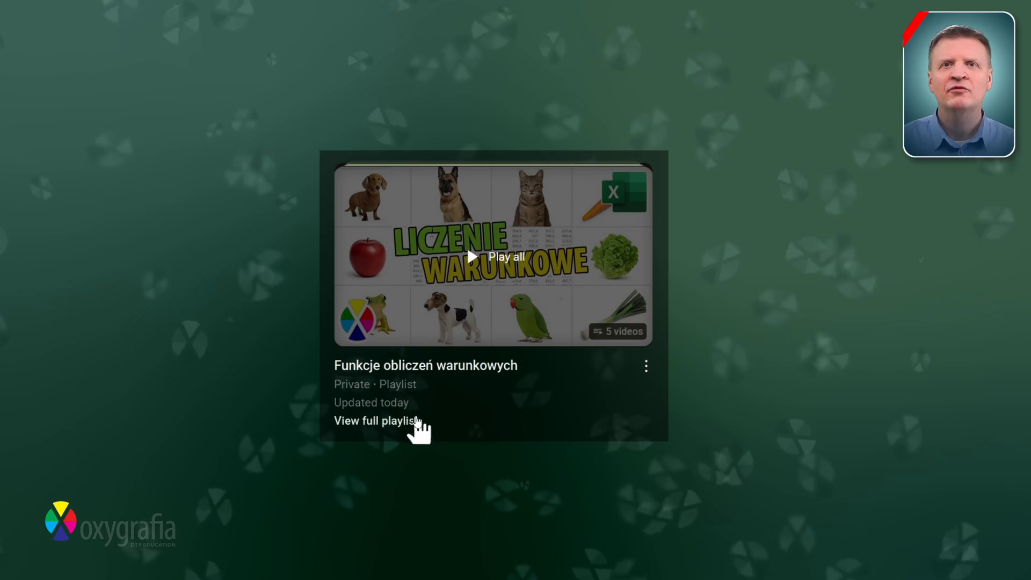
left_click(418, 422)
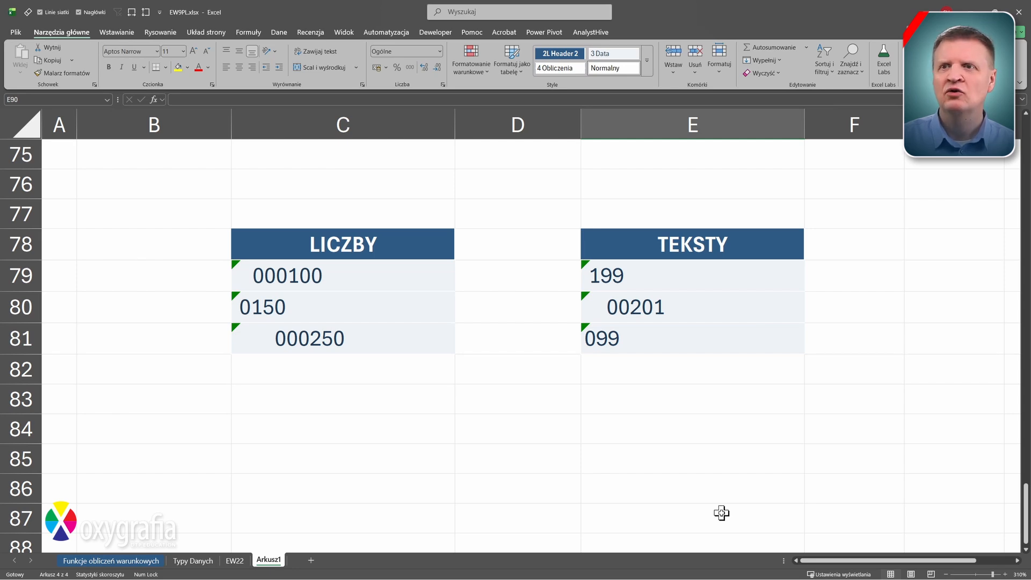
- Check the spaces around the entry in C79, and convert the numbers stored as text in C79:C81 to numbers
double_click(407, 276)
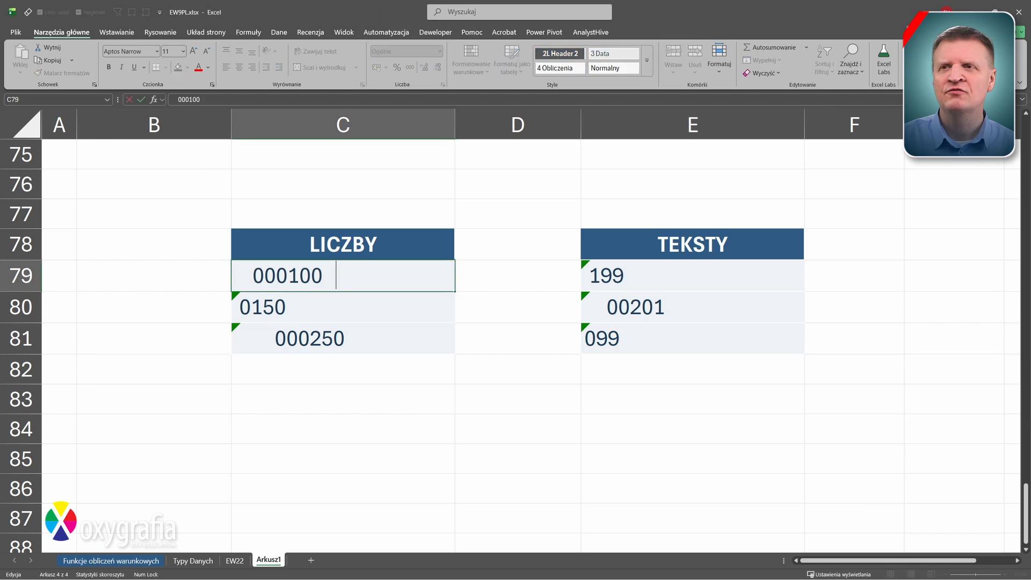
left_click_drag(352, 281, 329, 278)
left_click_drag(250, 278, 258, 327)
key("Return")
left_click(220, 266)
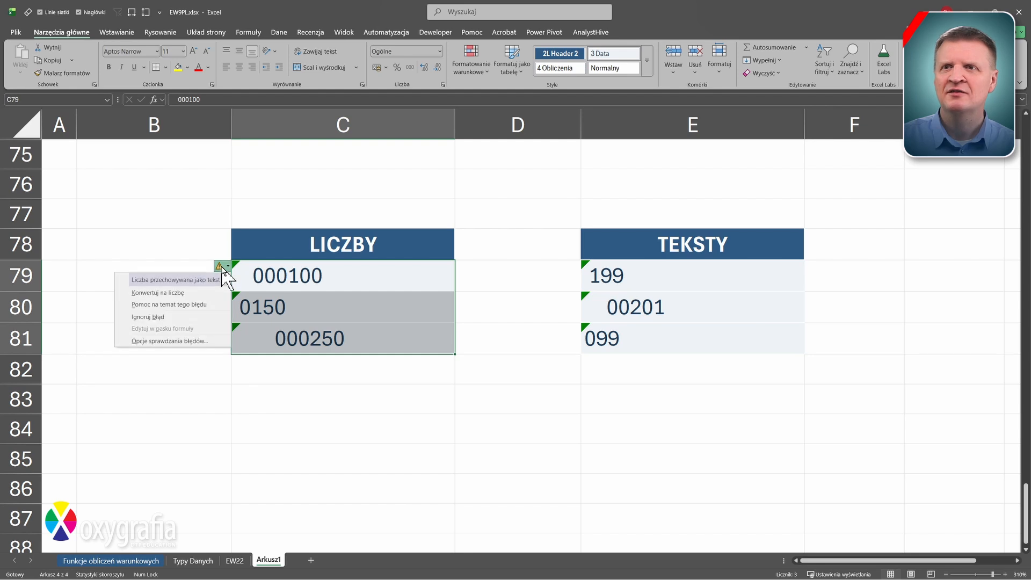
left_click(196, 293)
- Sum the LICZBY values in cell C83 with =SUMA(C79:C81)
left_click(361, 401)
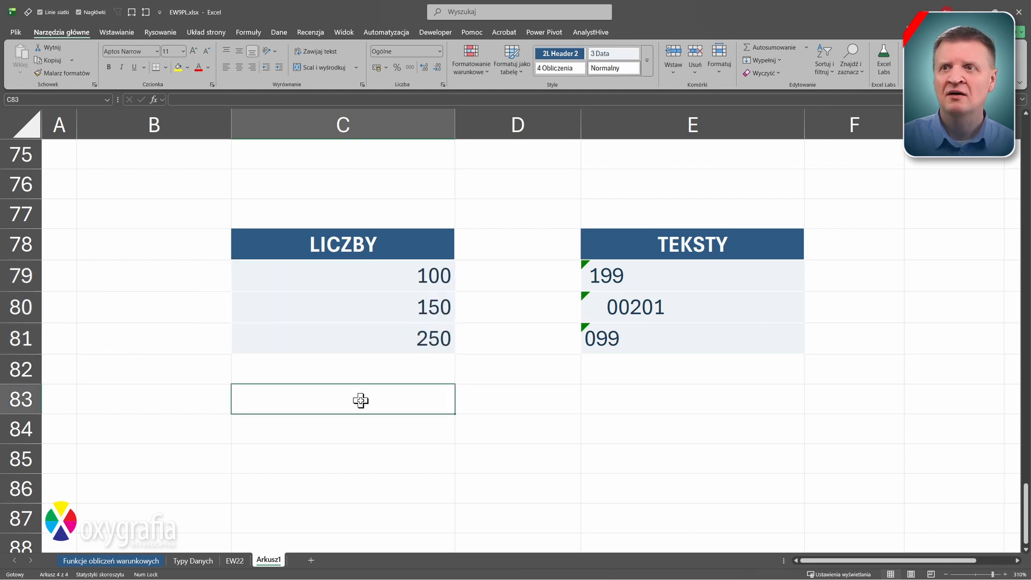
type("=suma(")
left_click_drag(386, 347, 388, 284)
type(")")
key("ctrl+Return")
- Sum the TEKSTY values in cell E83 with =SUMA(E79:E81)
left_click(616, 395)
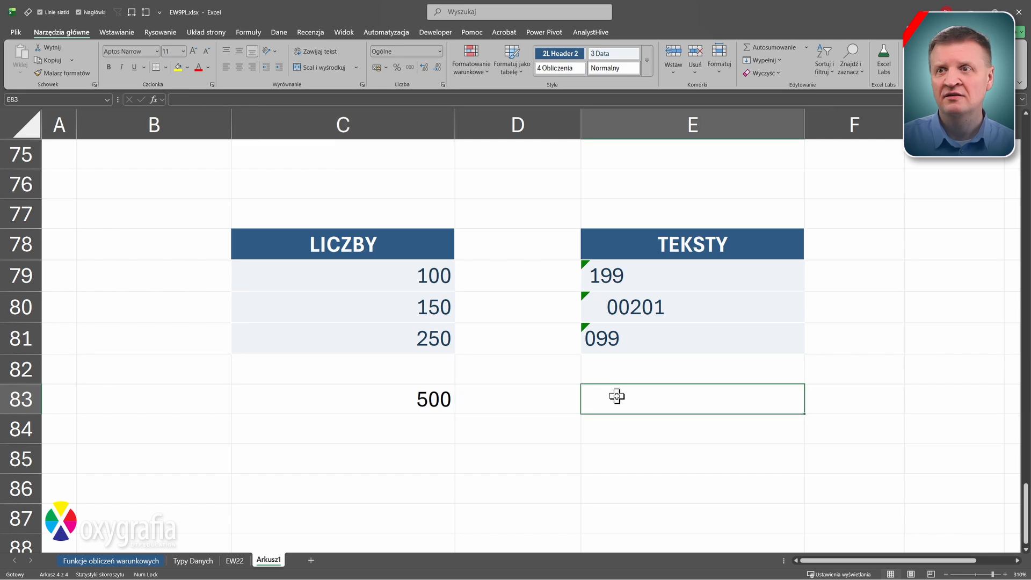
type("=suma(")
left_click_drag(630, 345, 663, 283)
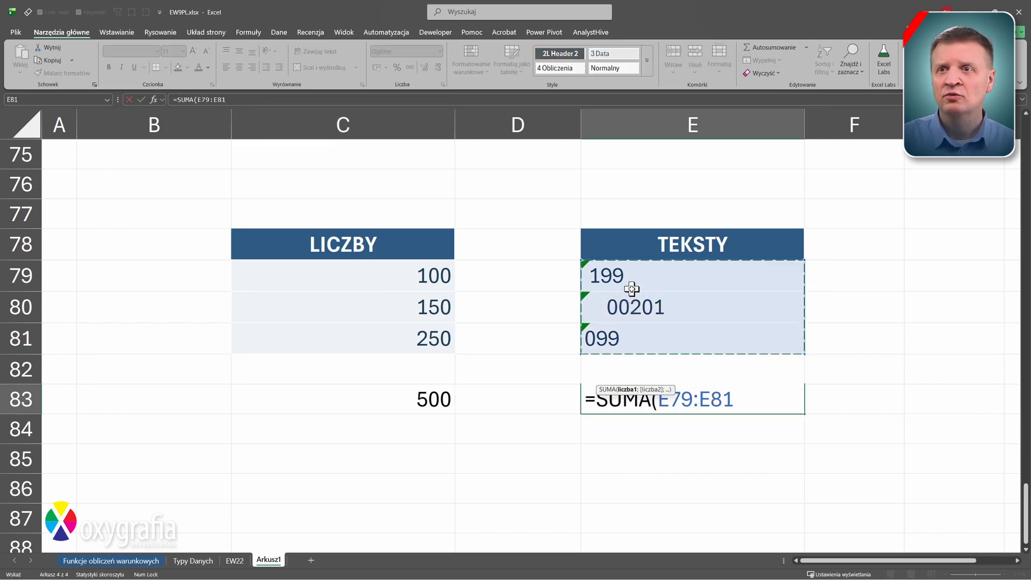
type(")")
key("ctrl+Return")
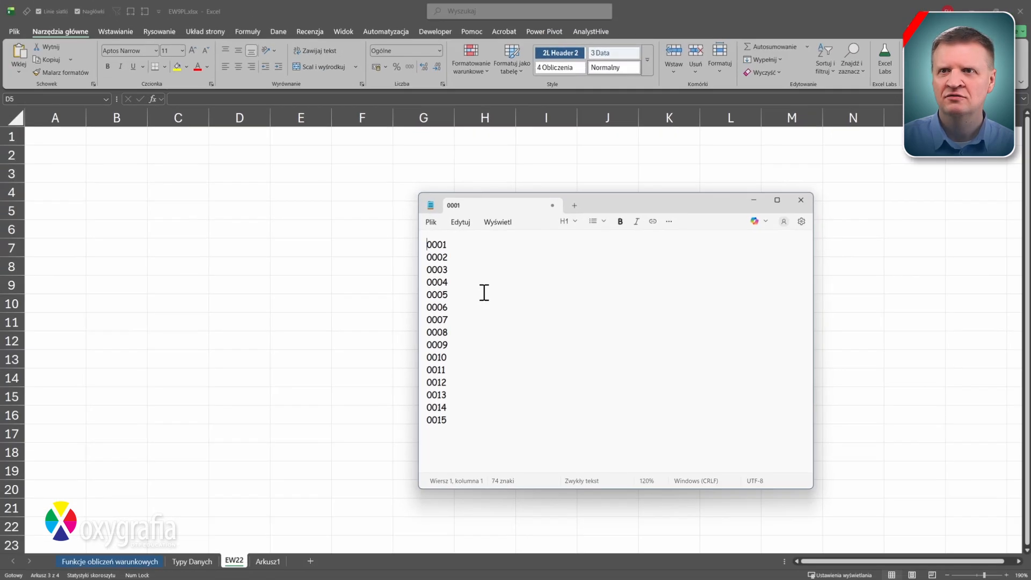
- Copy the whole 0001–0015 list from Notepad and paste it into the EW22 sheet starting at B6
key("ctrl+a")
key("ctrl+c")
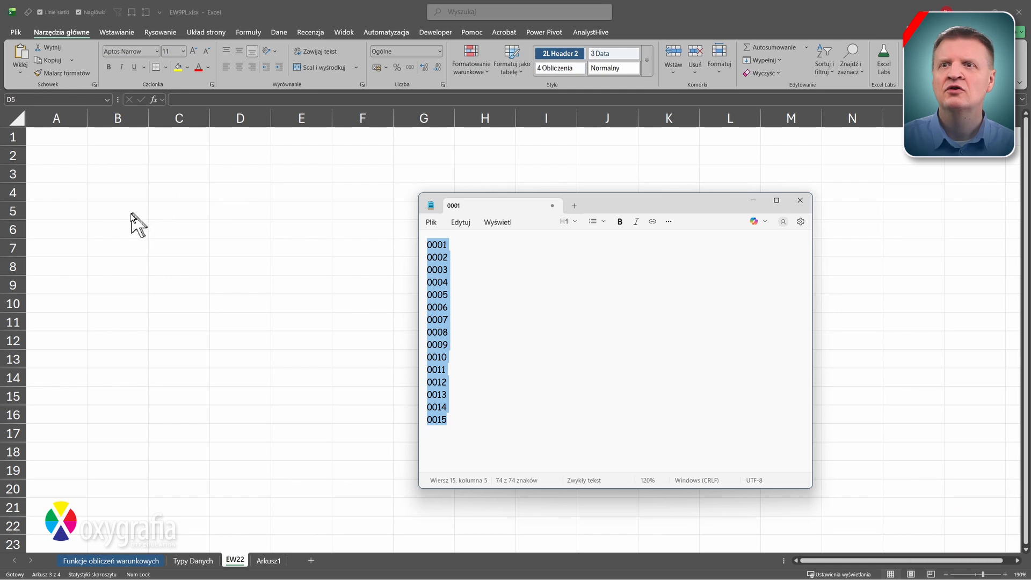
left_click(116, 227)
key("ctrl+v")
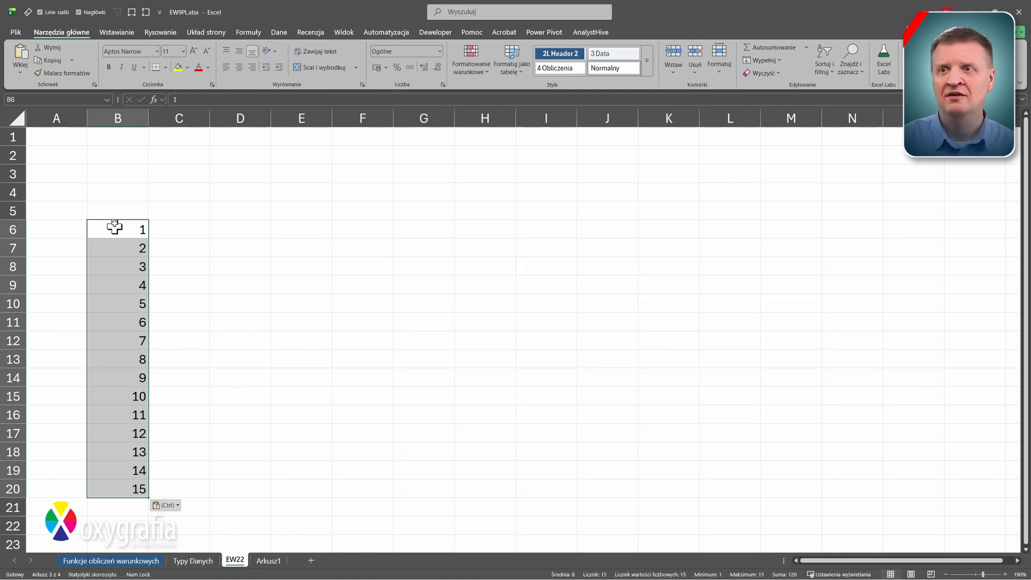
- Delete column B with the pasted list from the EW22 sheet
left_click(120, 117)
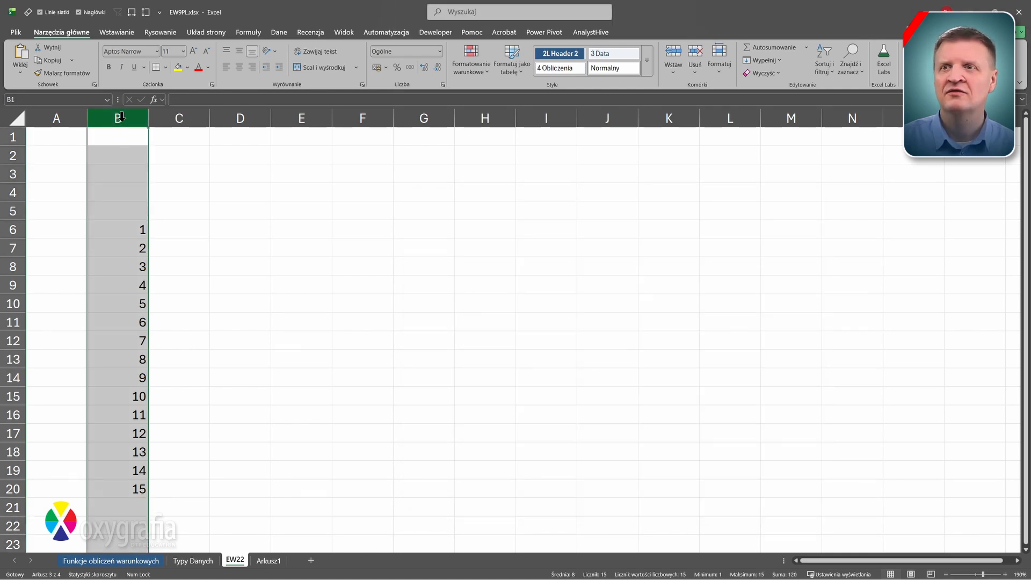
right_click(121, 119)
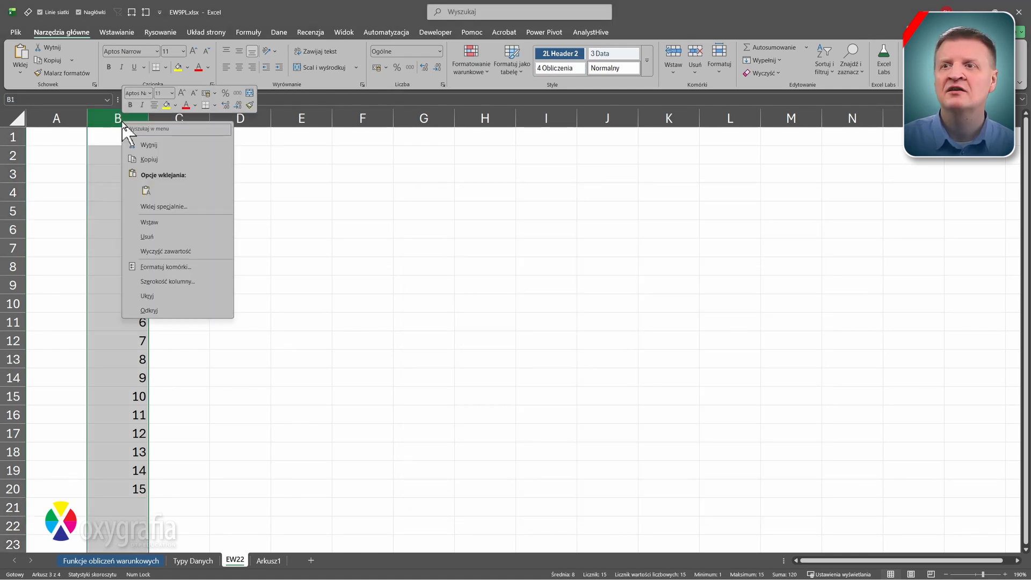
left_click(141, 236)
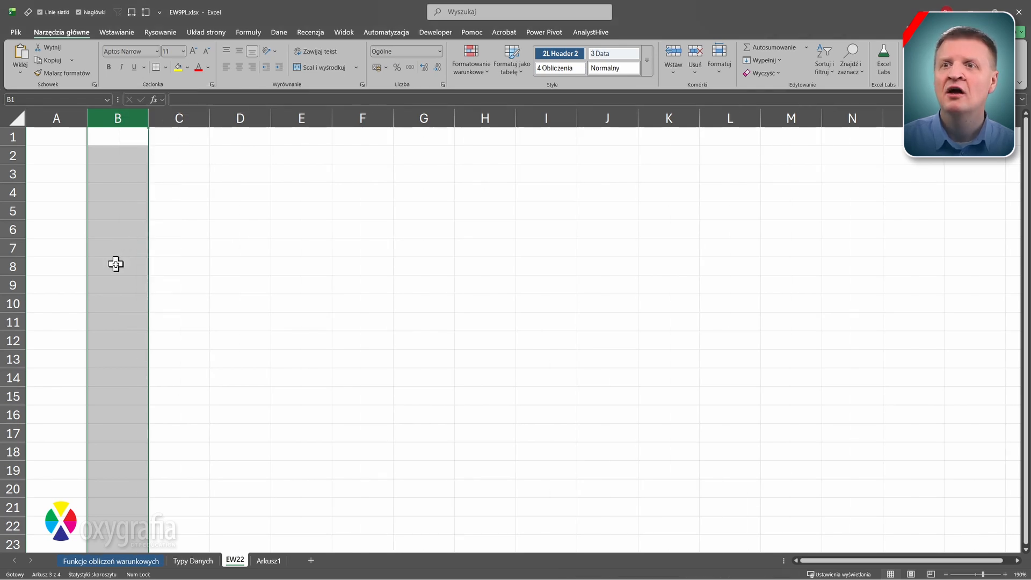
- Apply the Tekstowe number format to the empty range B6:B20
left_click(115, 230)
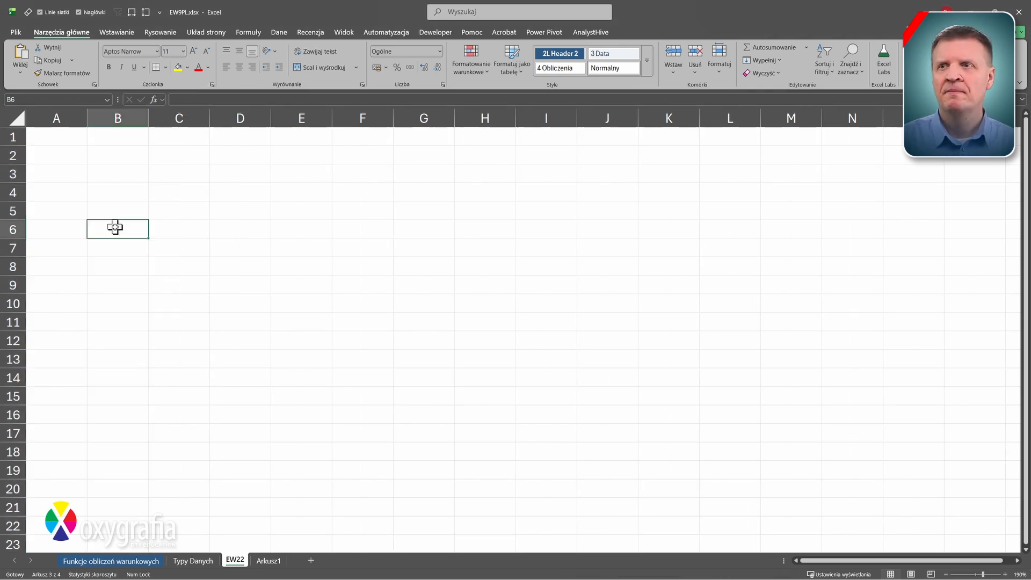
left_click_drag(116, 231, 105, 483)
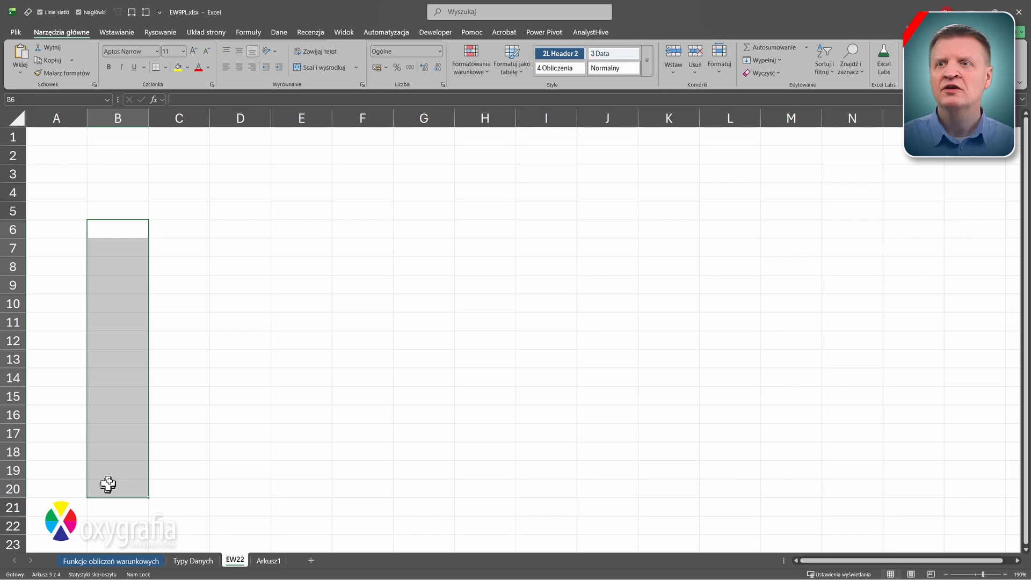
left_click(439, 51)
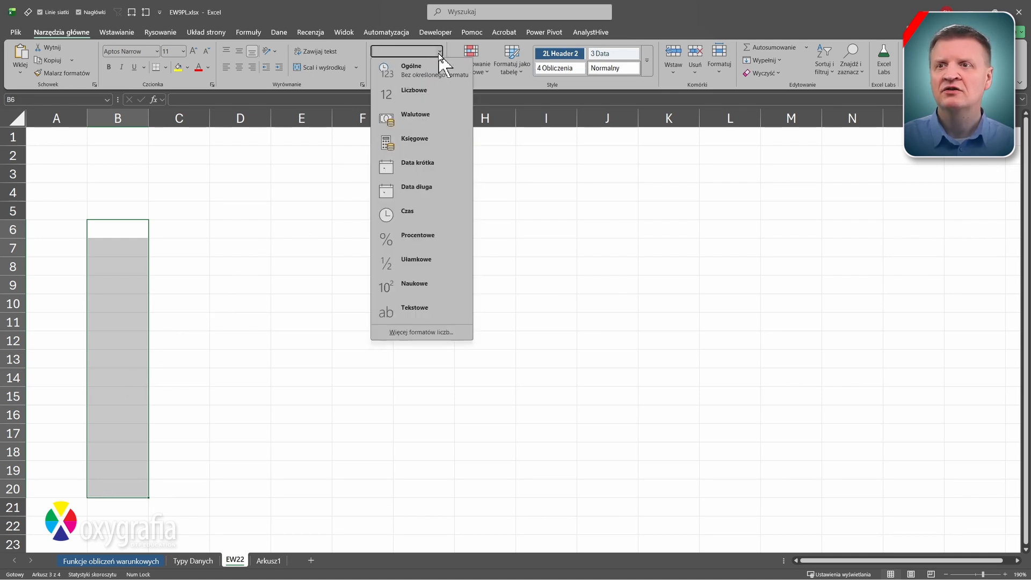
left_click(403, 311)
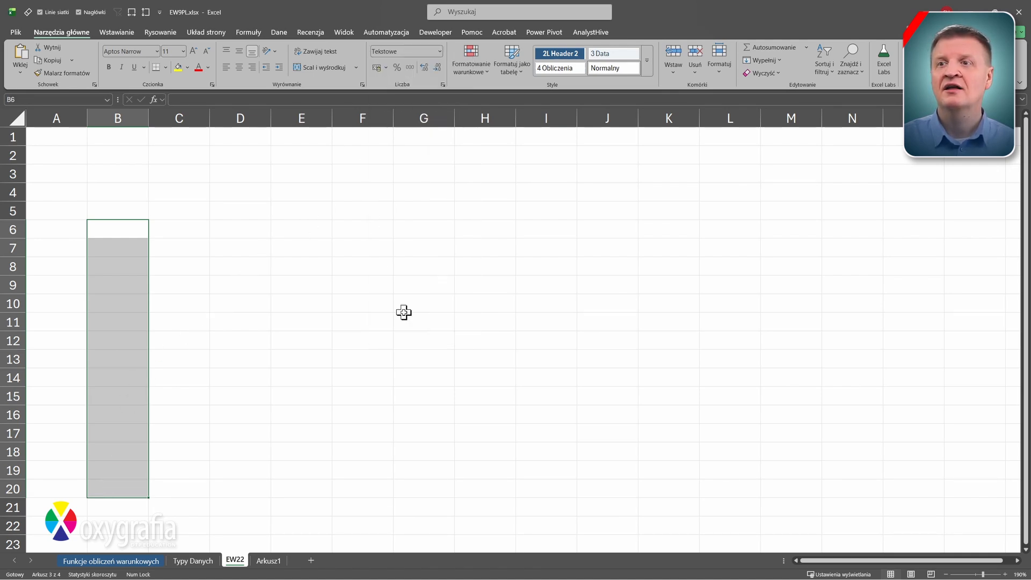
- Switch to Notepad, copy the selected 0001–0015 list again, and paste it into Excel at B6
key("alt+Tab")
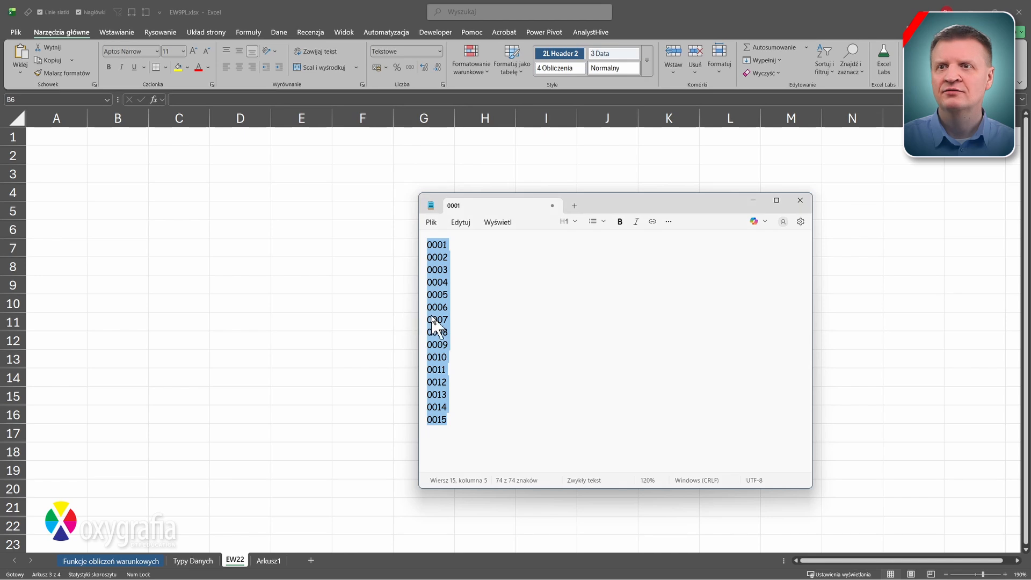
key("ctrl+c")
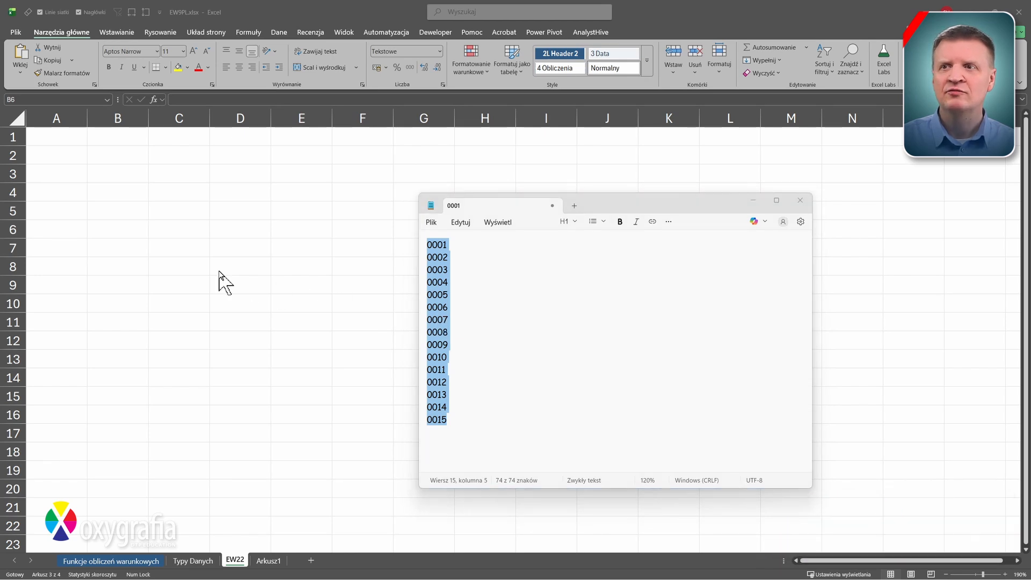
key("alt+Tab")
key("ctrl+v")
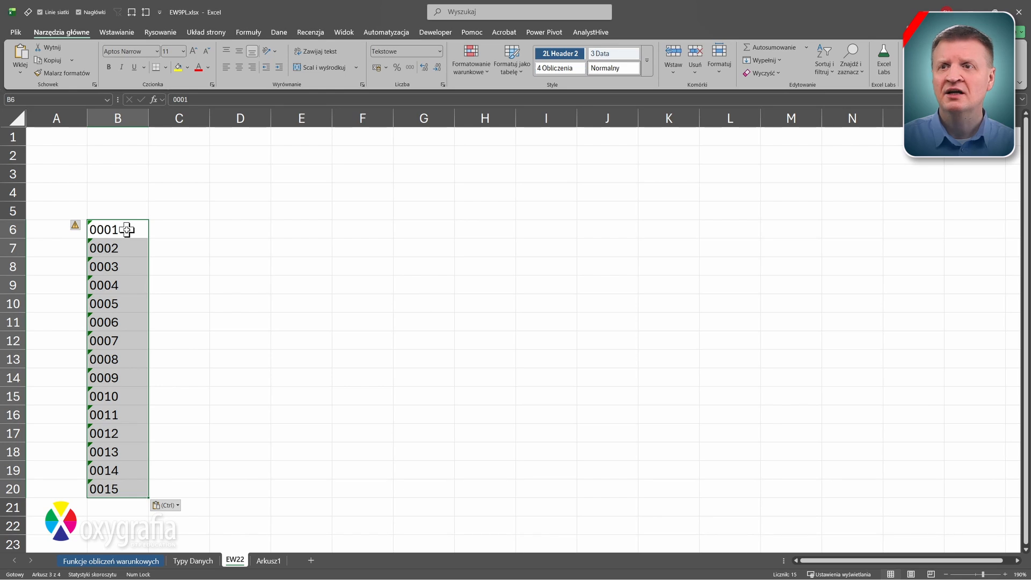
- Delete column B together with its text-formatted 0001–0015 codes
left_click(135, 118)
right_click(135, 119)
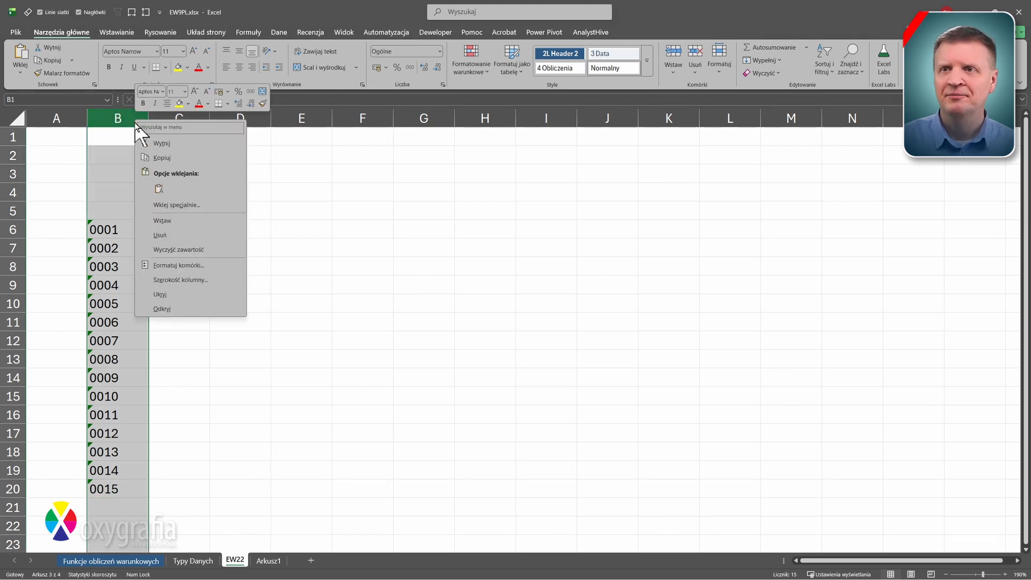
left_click(160, 221)
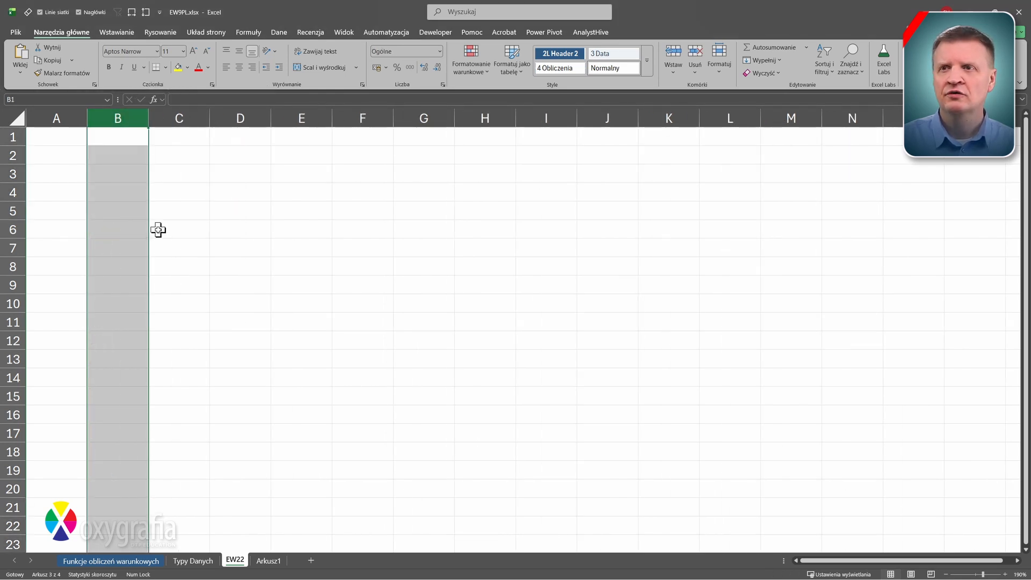
- In the Excel data options, turn off the automatic conversion "Usuń zera wiodące i przekonwertuj na liczbę"
left_click(16, 32)
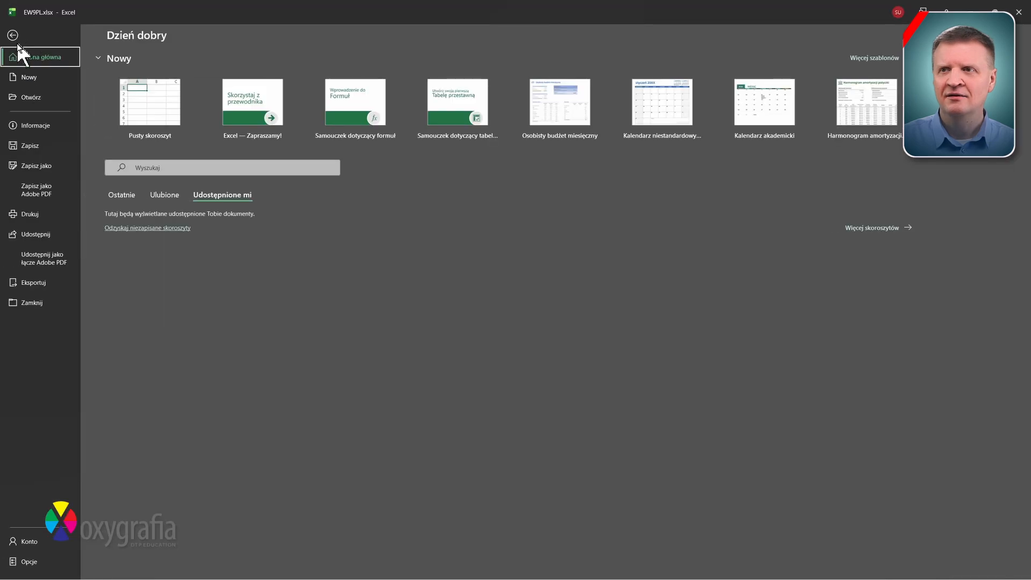
left_click(29, 561)
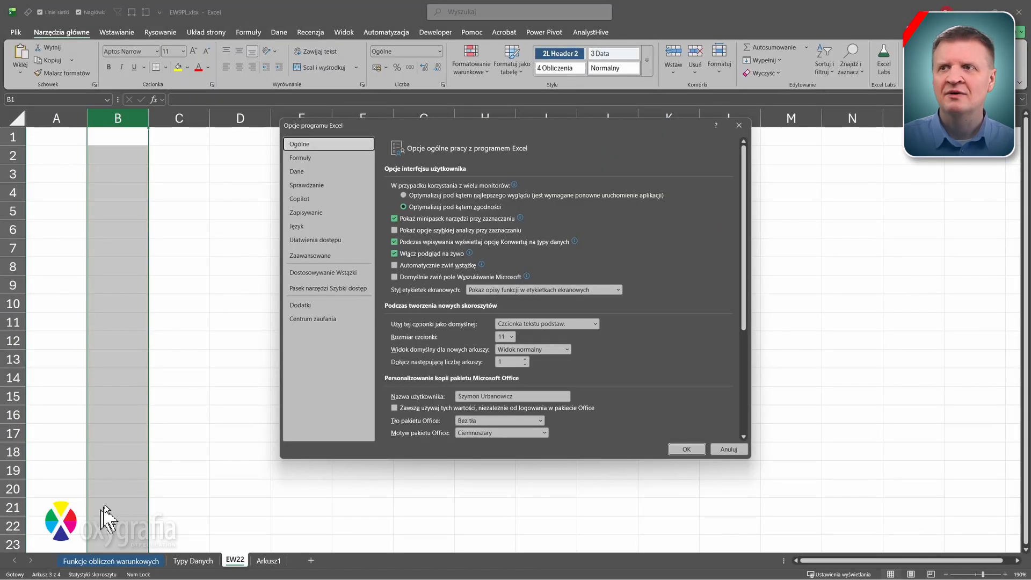
left_click(302, 173)
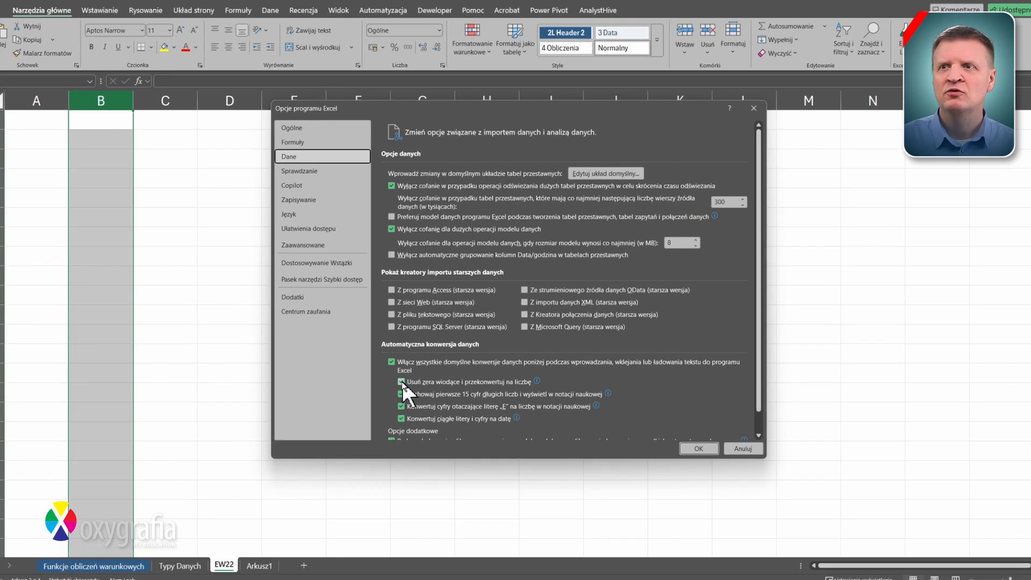
mouse_move(404, 386)
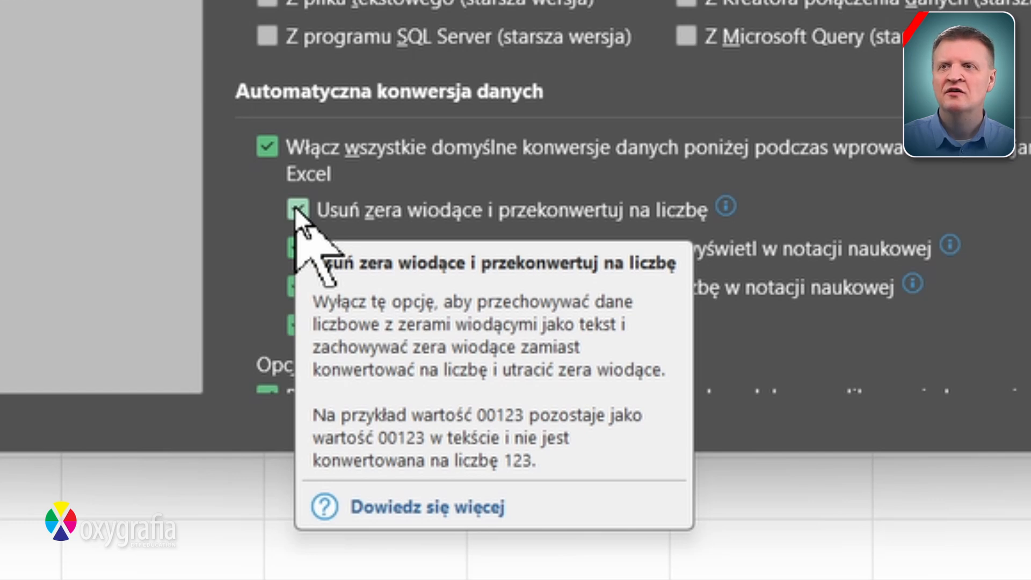
left_click(296, 209)
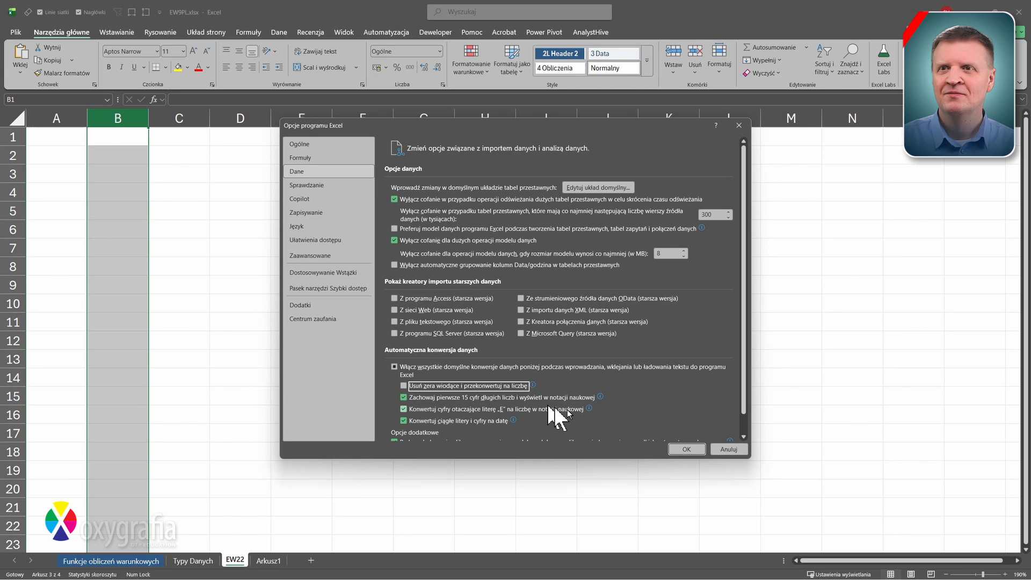
left_click(686, 449)
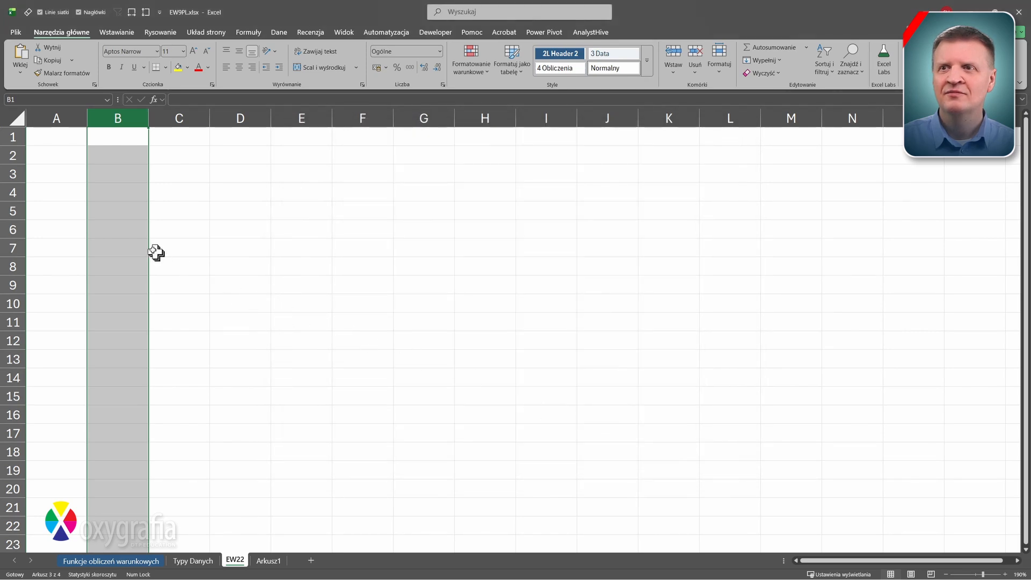
- Paste the copied 0001–0015 list at B6 and inspect the content of the first cell
left_click(129, 230)
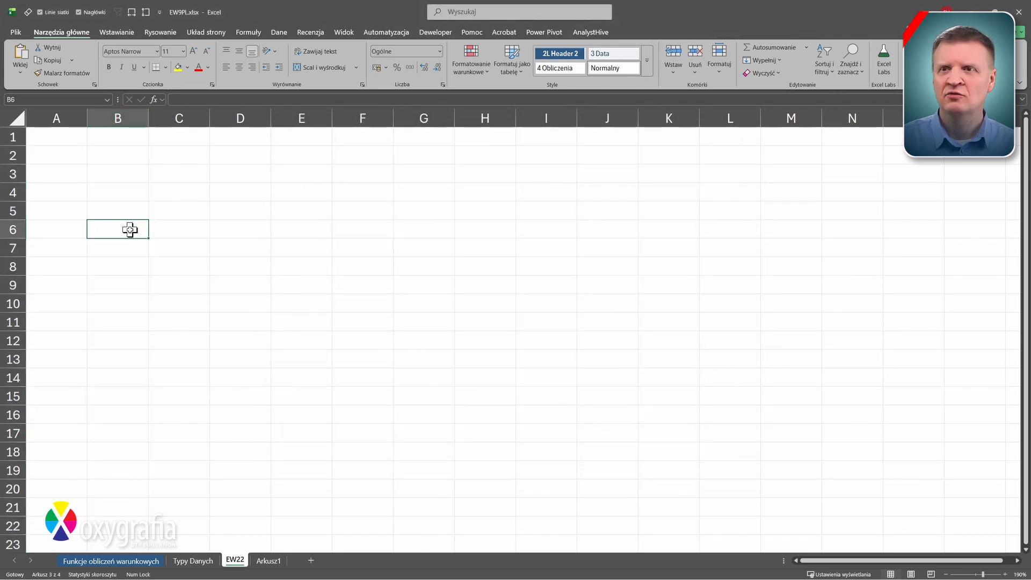
key("ctrl+v")
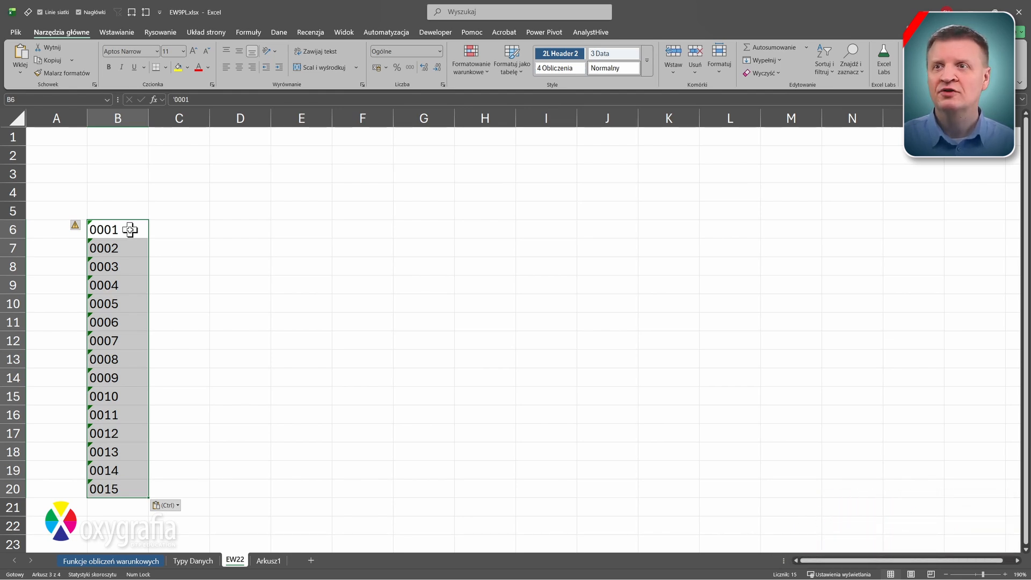
left_click(130, 230)
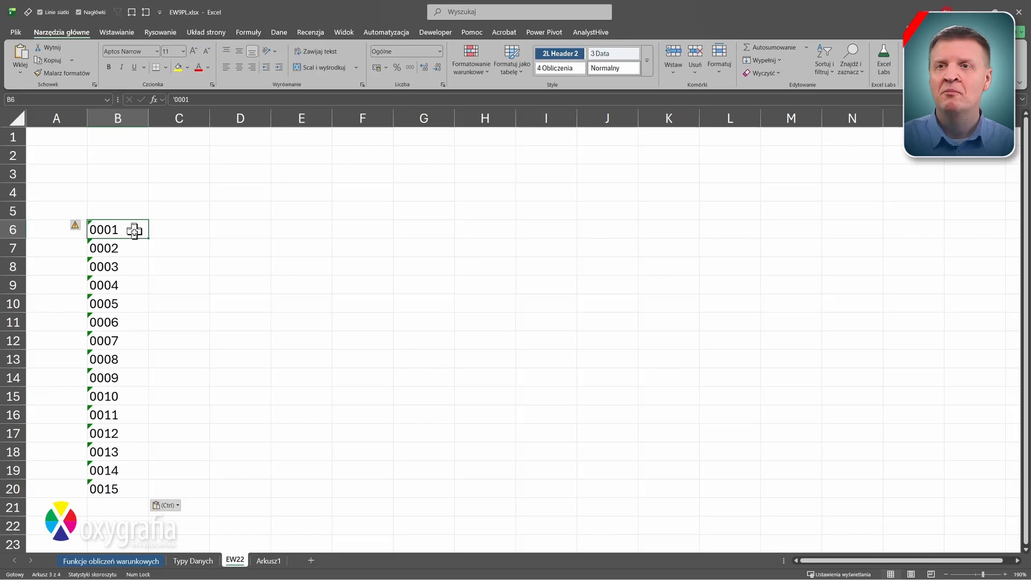
- Convert the codes in B6:B10 to numbers, and apply the 3 Data cell style to B6:B20
left_click_drag(134, 231, 118, 286)
left_click(77, 227)
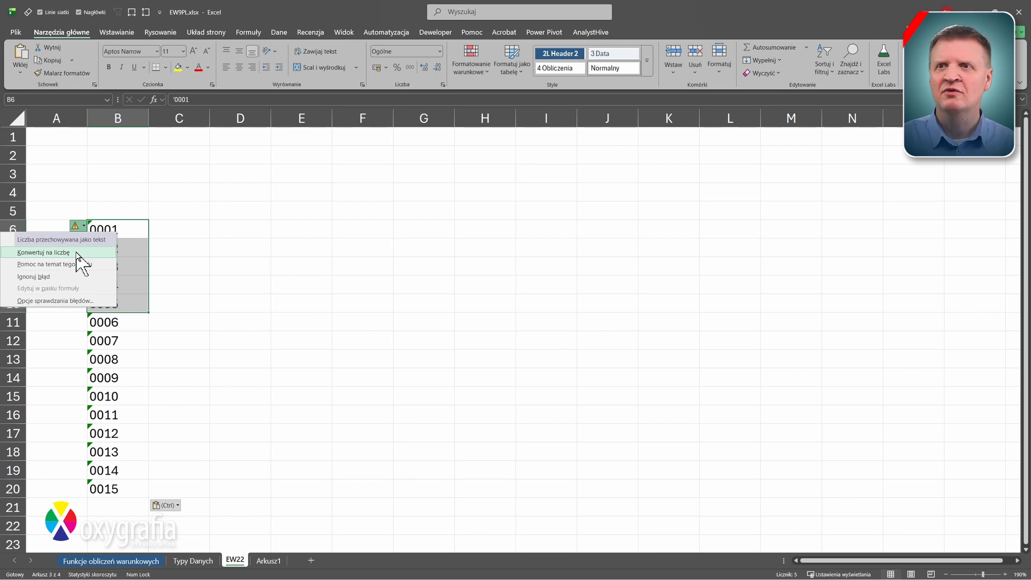
left_click(76, 251)
left_click_drag(118, 231, 108, 488)
left_click(613, 54)
- Add the header TU SZUKAMY in B5 and format it with the 2L Header 2 cell style
left_click(119, 212)
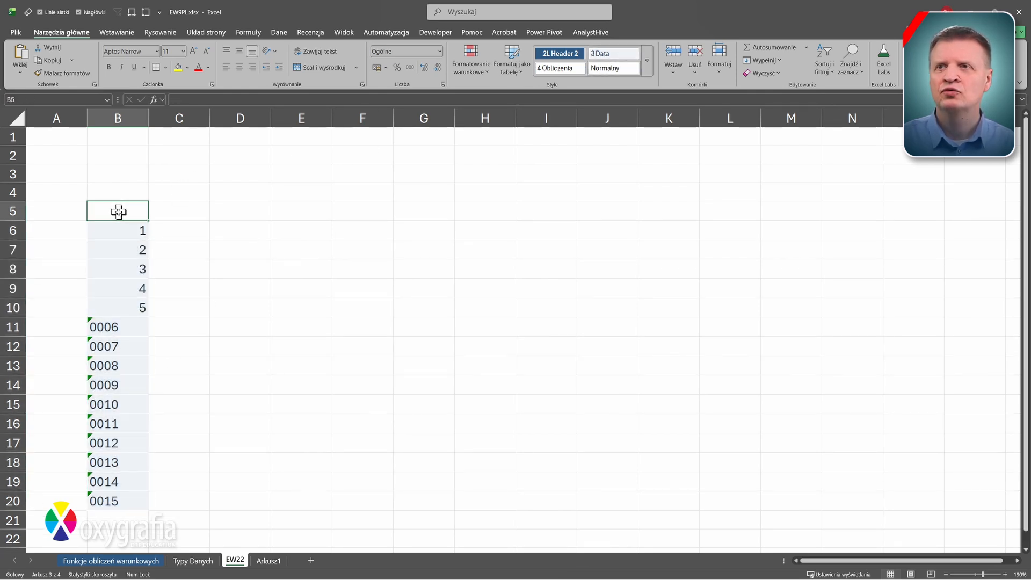
type("TU SZUKAMY")
key("ctrl+Return")
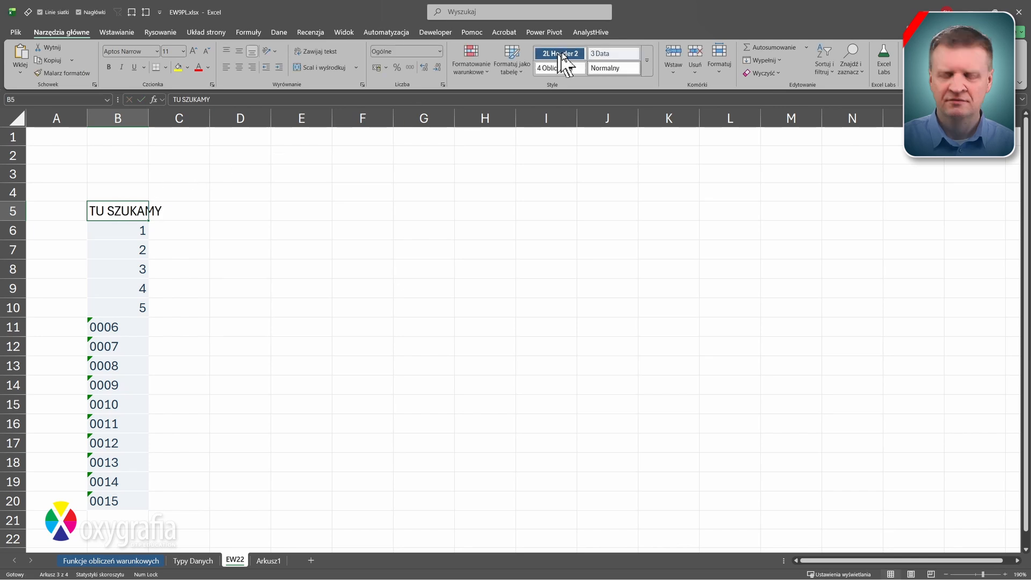
left_click(561, 54)
- Widen column B to fit the header on one line, and reduce the height of row 5
left_click(145, 118)
left_click_drag(149, 118, 173, 118)
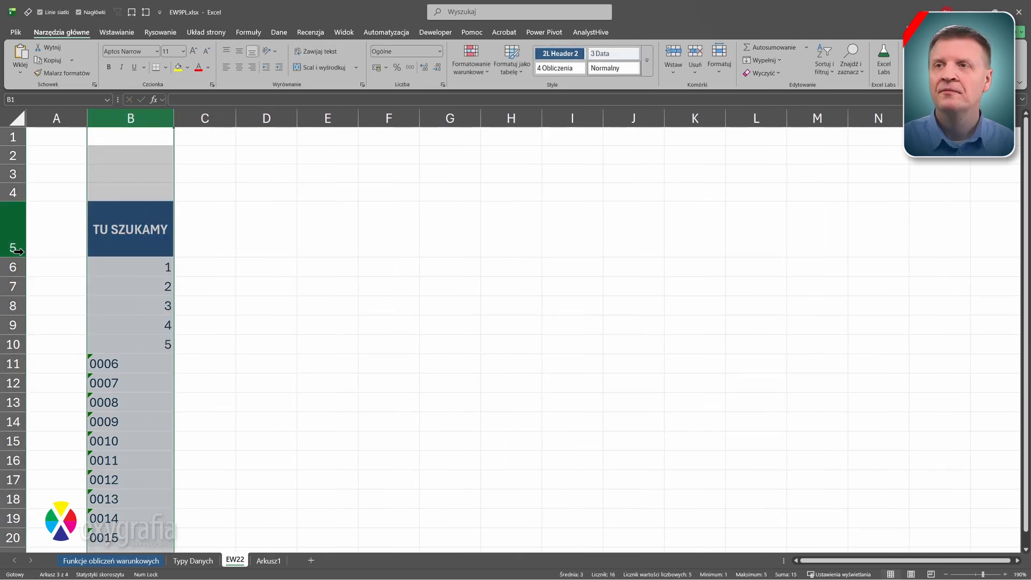
left_click_drag(16, 257, 15, 242)
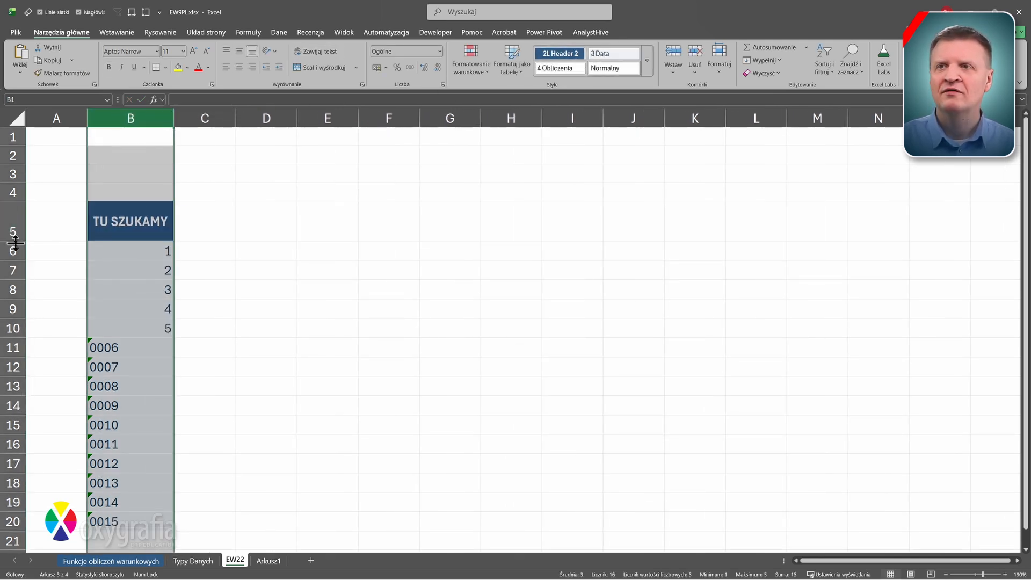
- Widen column B slightly, and fill C6:C20 beside the code list with the value 1
left_click_drag(174, 117, 184, 116)
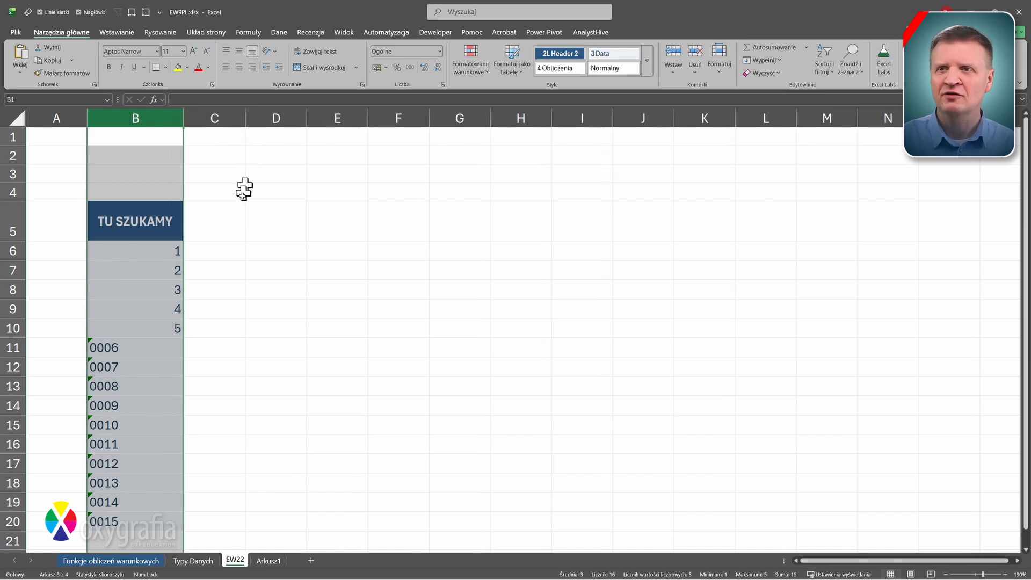
left_click(222, 218)
scroll(222, 217, "down", 1)
left_click(223, 195)
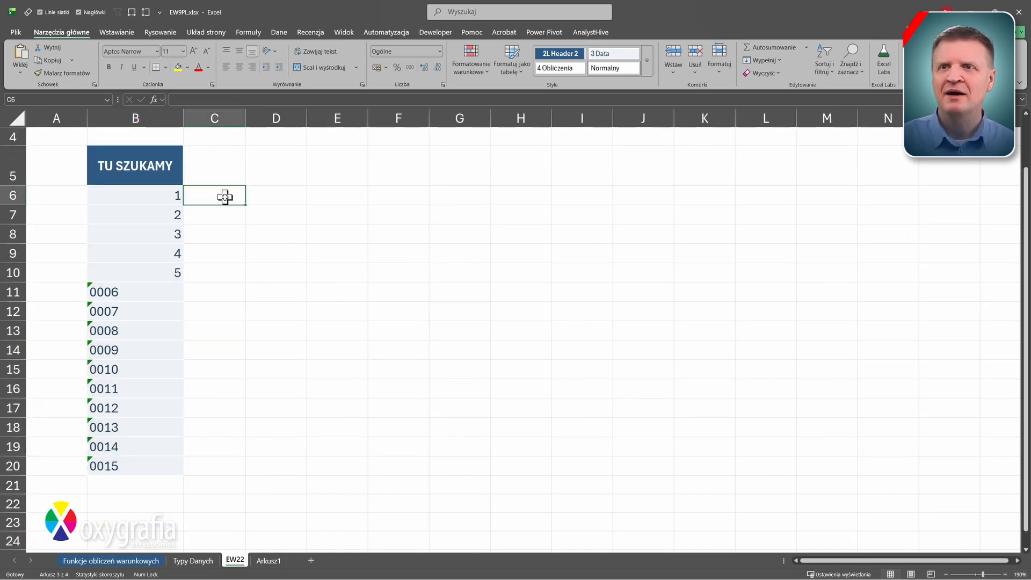
type("1")
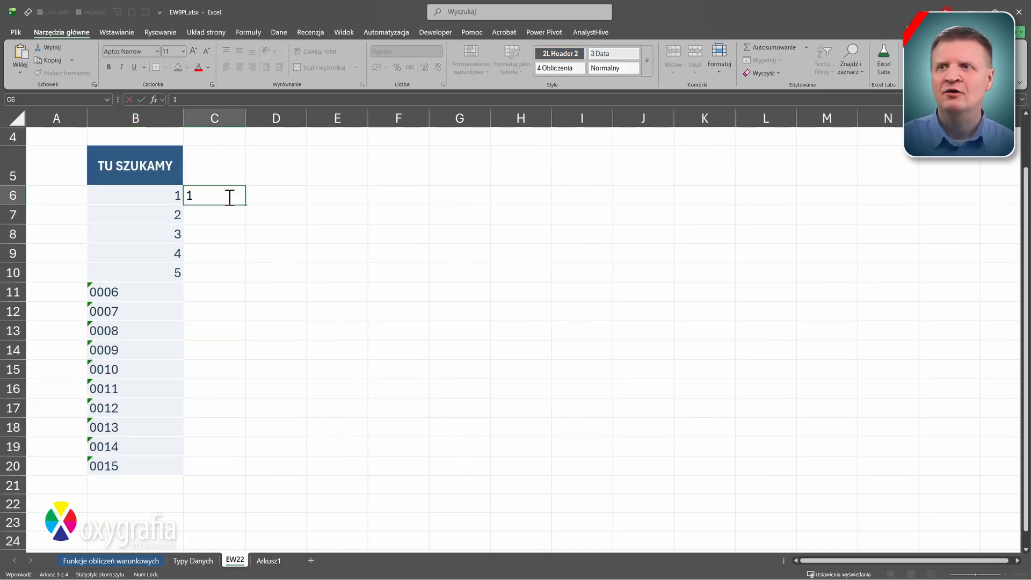
left_click(221, 466, "shift")
key("ctrl+d")
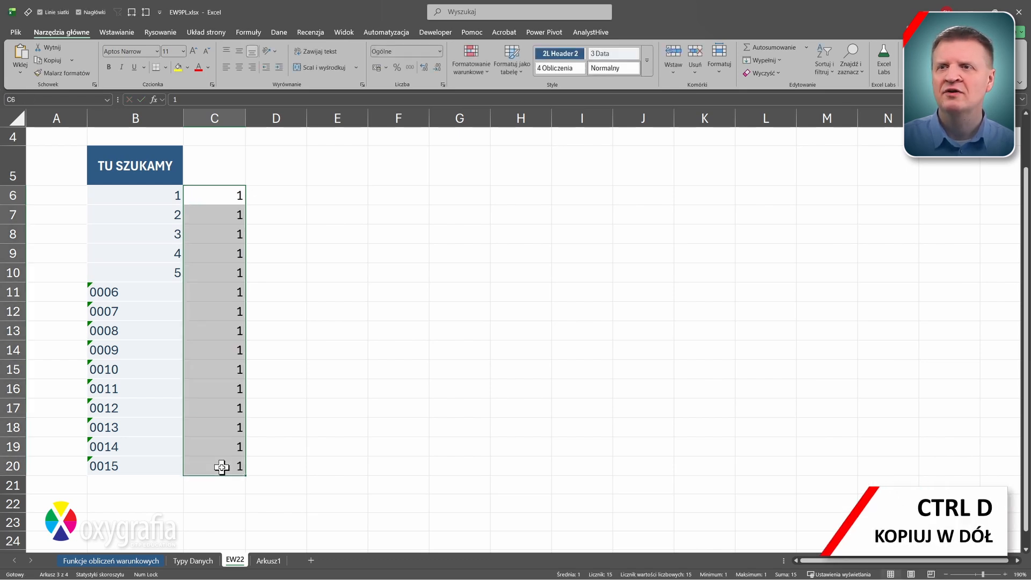
- Enter the header STĄD DODAJEMY in C5 above the column of ones
left_click(219, 168)
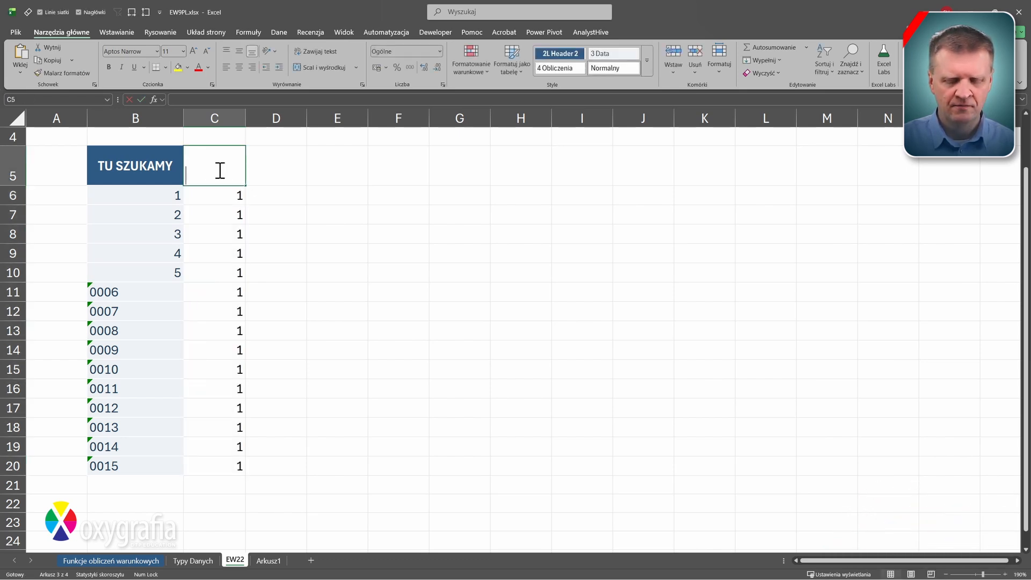
type("STĄD")
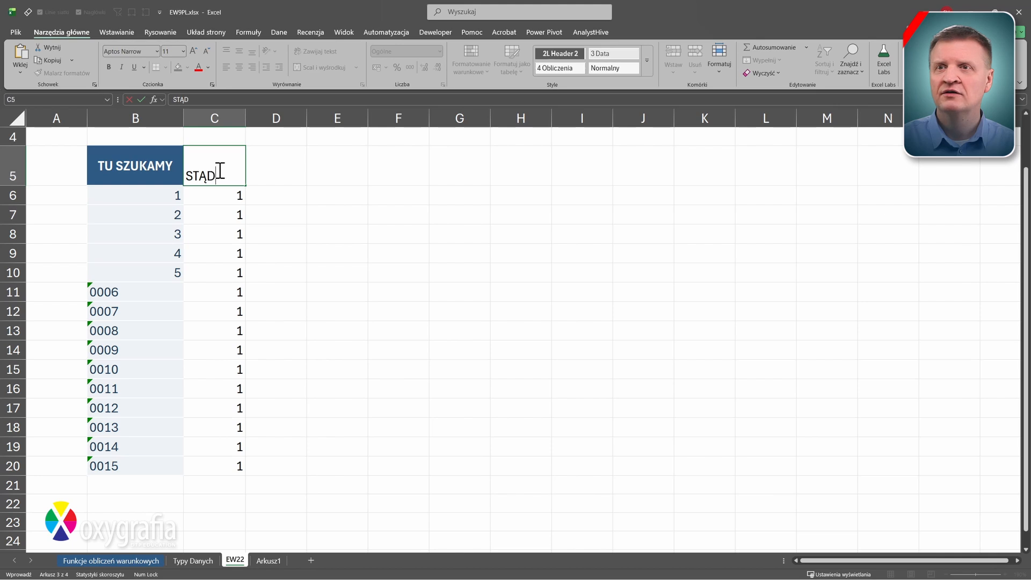
type(" DODAJEMY")
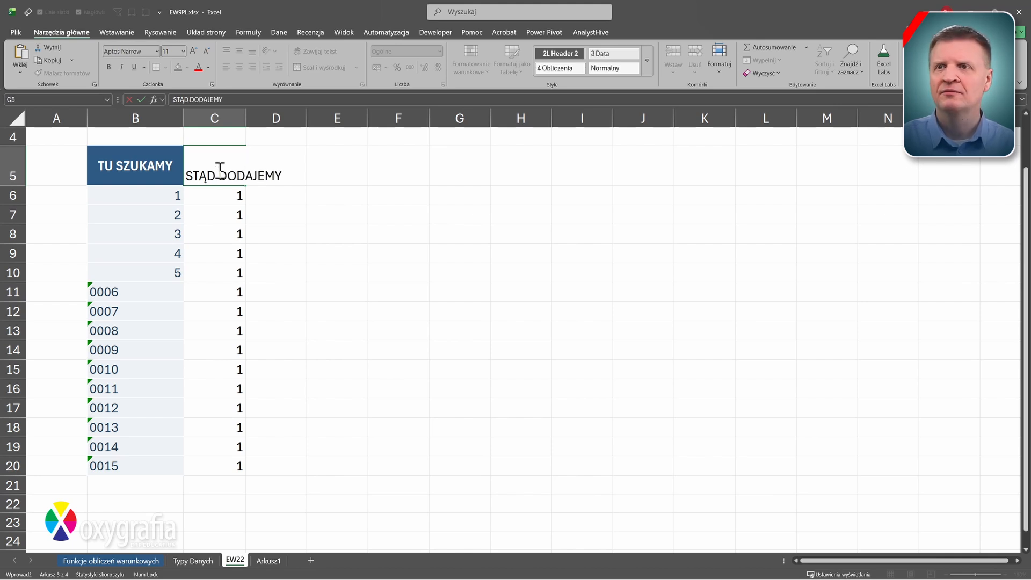
key("ctrl+Return")
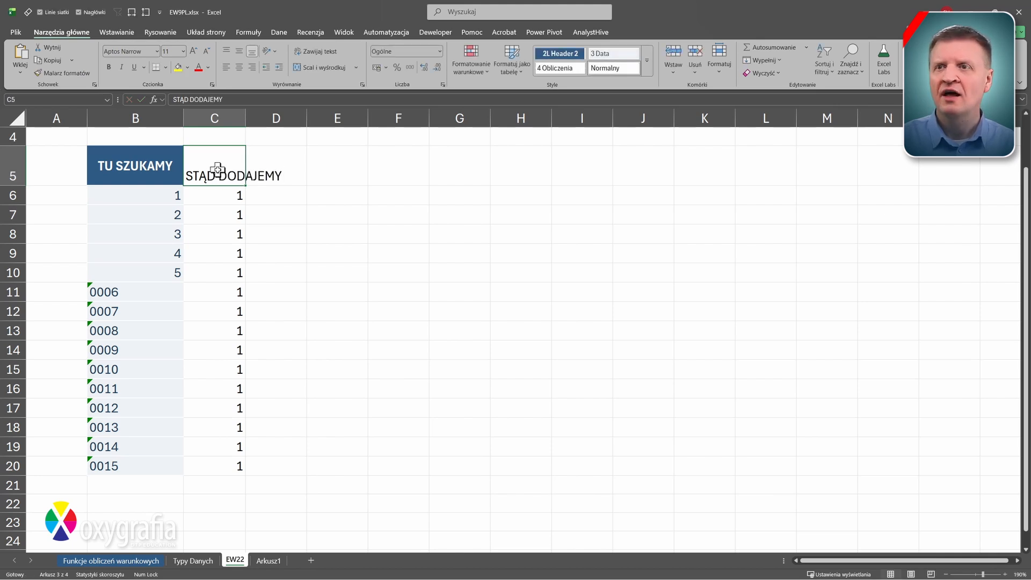
- Format C5 with the 2L Header 2 style and C6:C20 with 3 Data, widening column C so the header fits on two lines
left_click(542, 48)
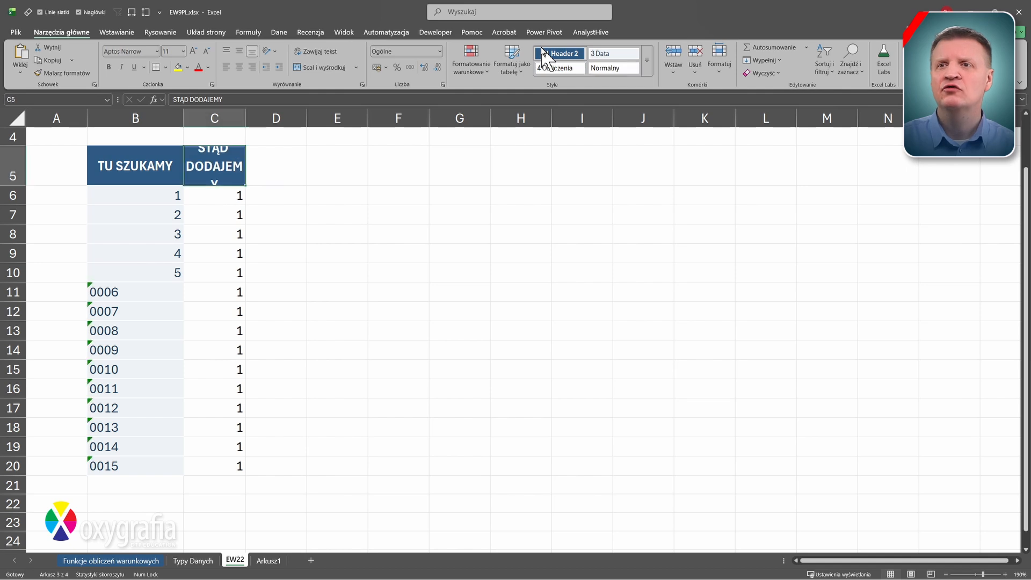
left_click_drag(246, 112, 272, 111)
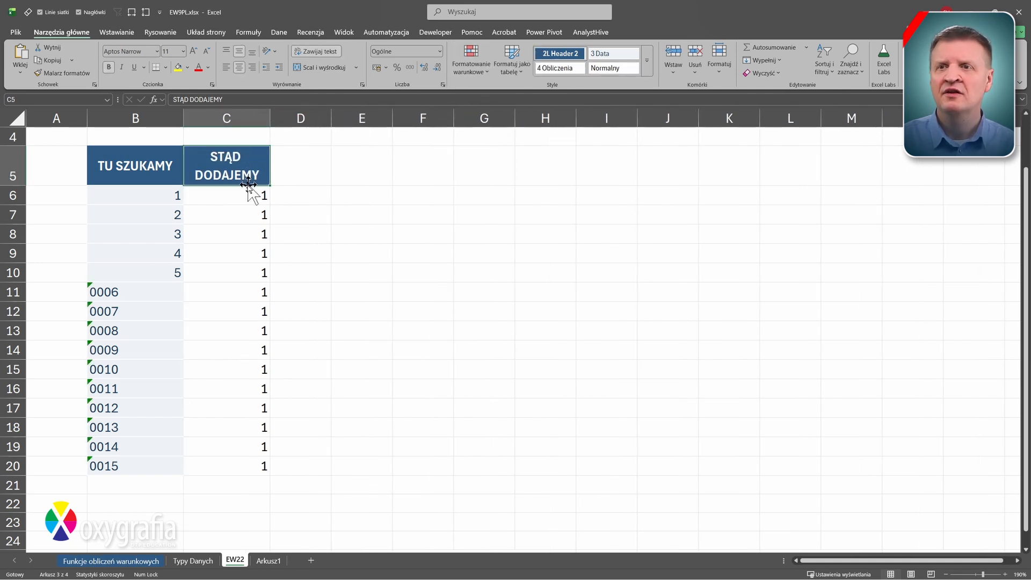
left_click_drag(245, 197, 232, 466)
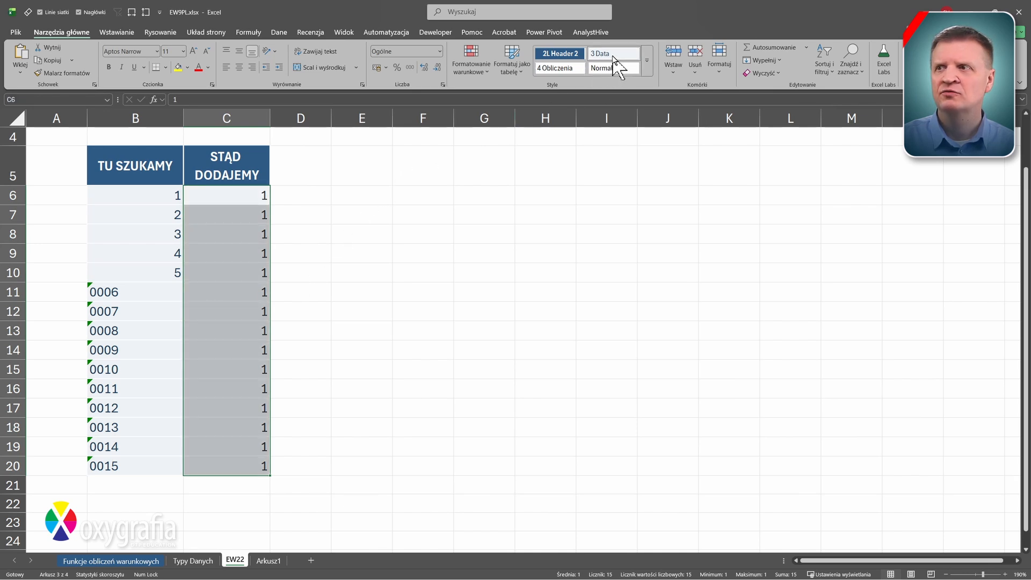
- Set the number format of I6 to Tekstowe and enter 10 in it
left_click(608, 196)
left_click(440, 51)
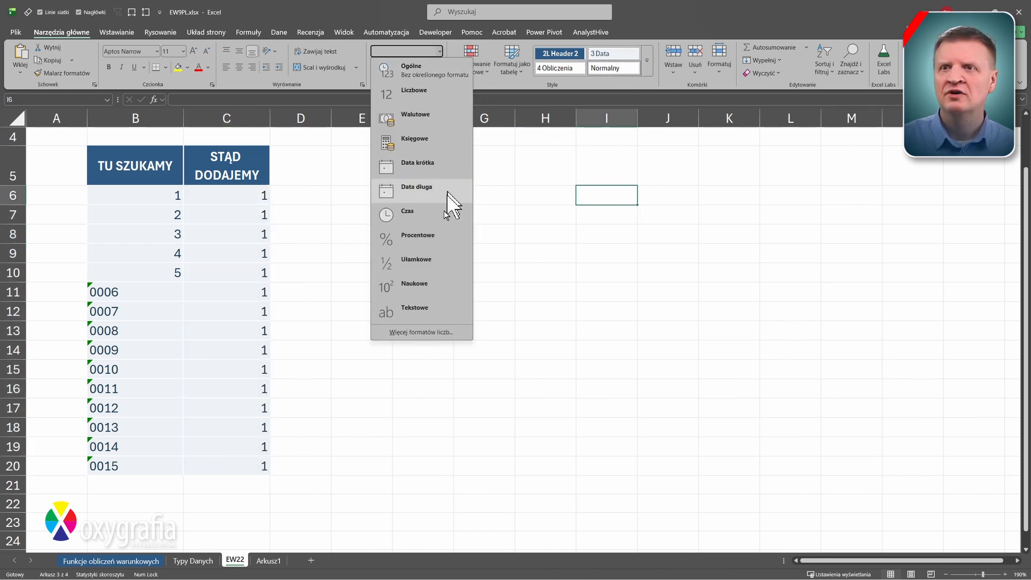
left_click(435, 310)
type("10")
key("ctrl+Return")
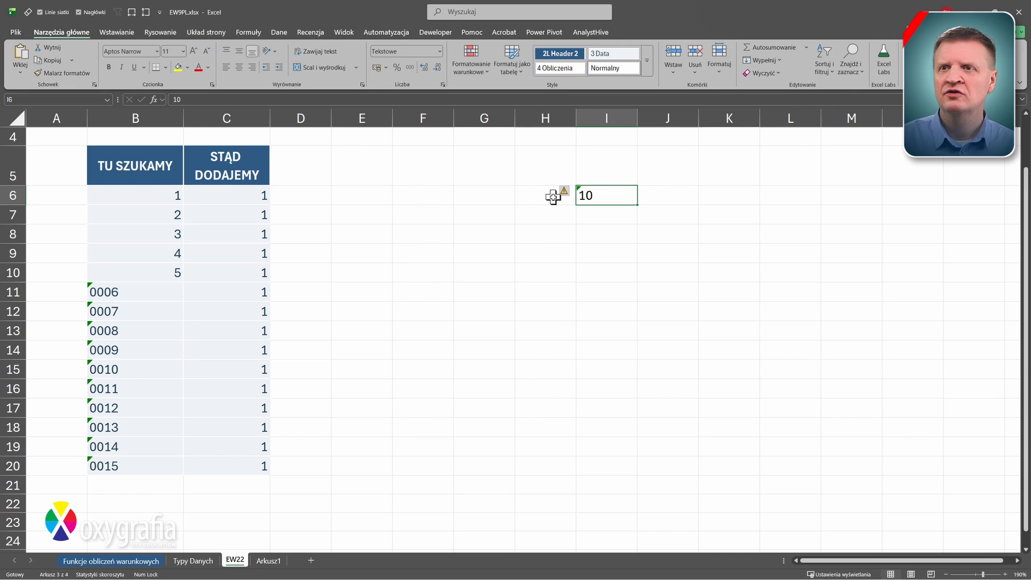
- Add the header TYP TEKSTOWY in I5 with the 2L Header 2 style, and widen column I to fit it
left_click(600, 168)
type("TYP")
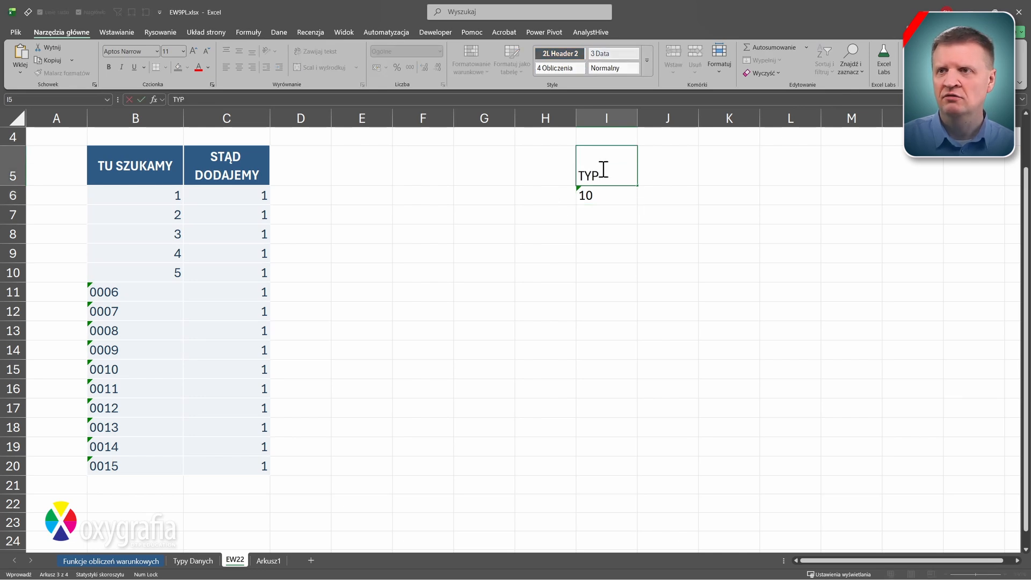
type(" TEKSTOWY")
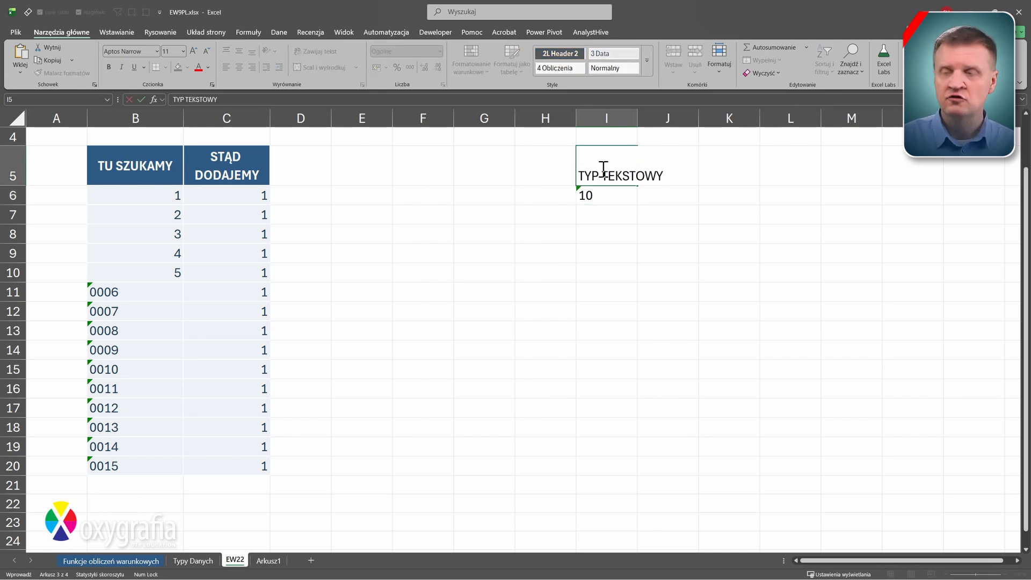
key("ctrl+Return")
left_click(560, 53)
left_click_drag(637, 119, 664, 119)
- Enter 10 as a true number in K6, keeping the general number format
left_click(752, 196)
type("10")
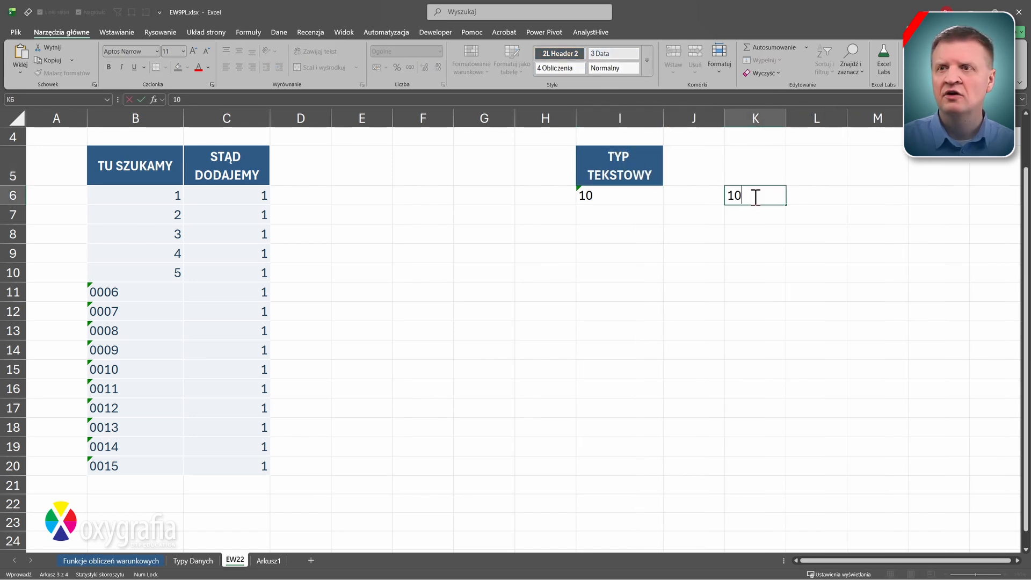
key("ctrl+Return")
- Add the header TYP LICZBOWY in K5 with the 2L Header 2 style, and widen column K to fit it
left_click(757, 170)
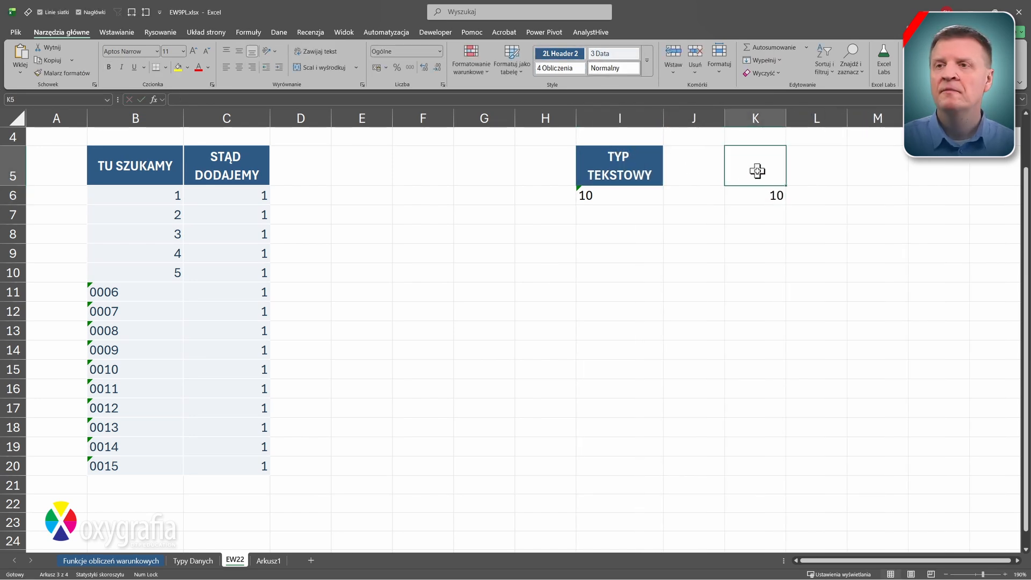
type("TYP LICZBOW")
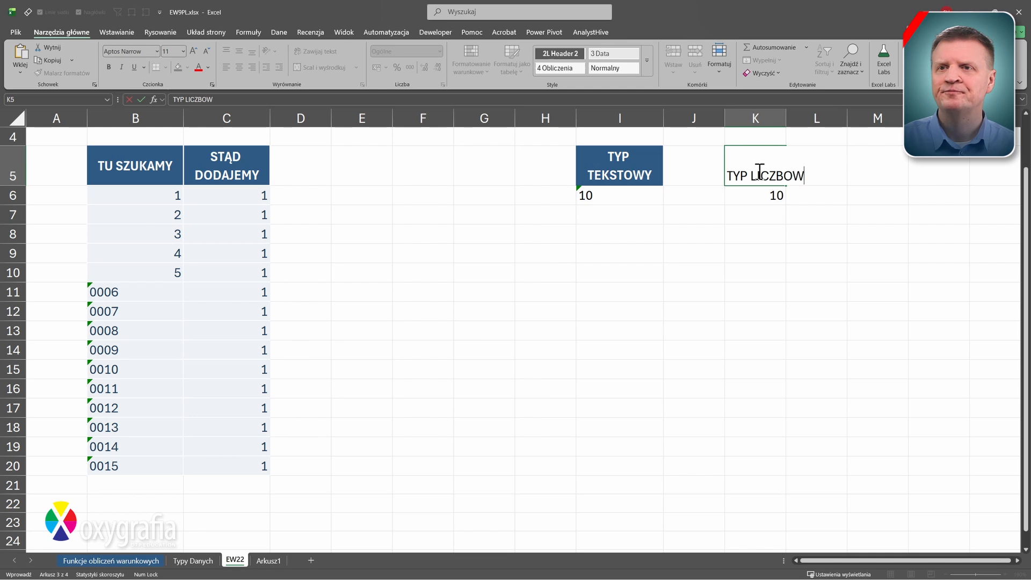
type("Y")
key("ctrl+Return")
left_click(570, 55)
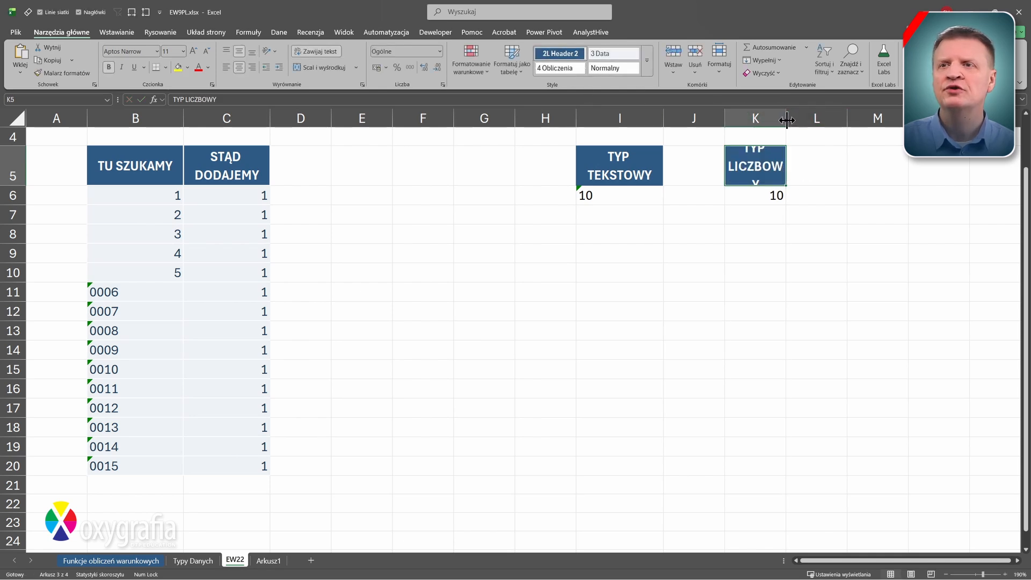
left_click_drag(787, 121, 804, 120)
- Apply the 3 Data cell style to both sample values in I6 and K6
left_click(789, 195)
left_click(618, 195, "ctrl")
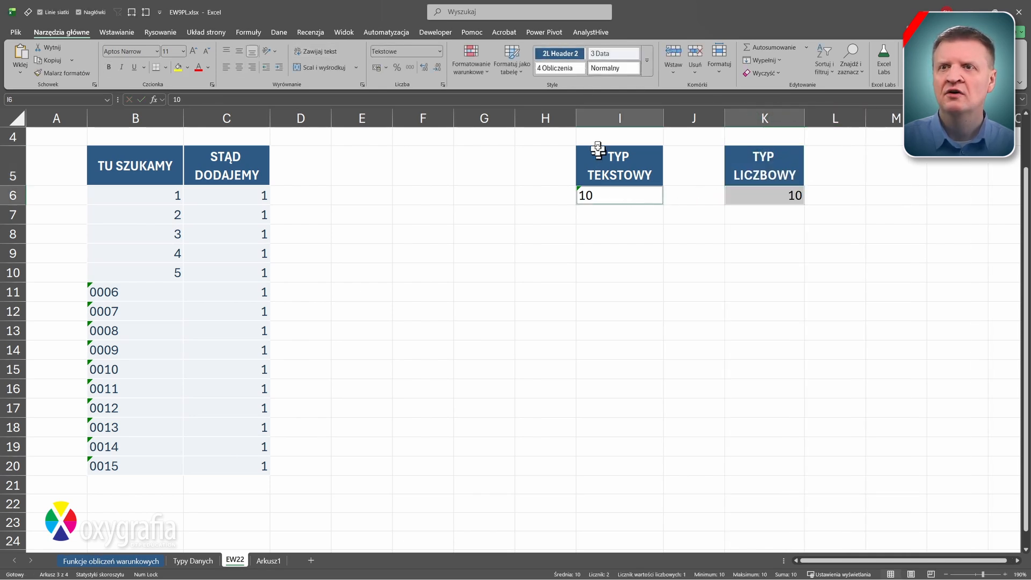
left_click(611, 55)
left_click(623, 290)
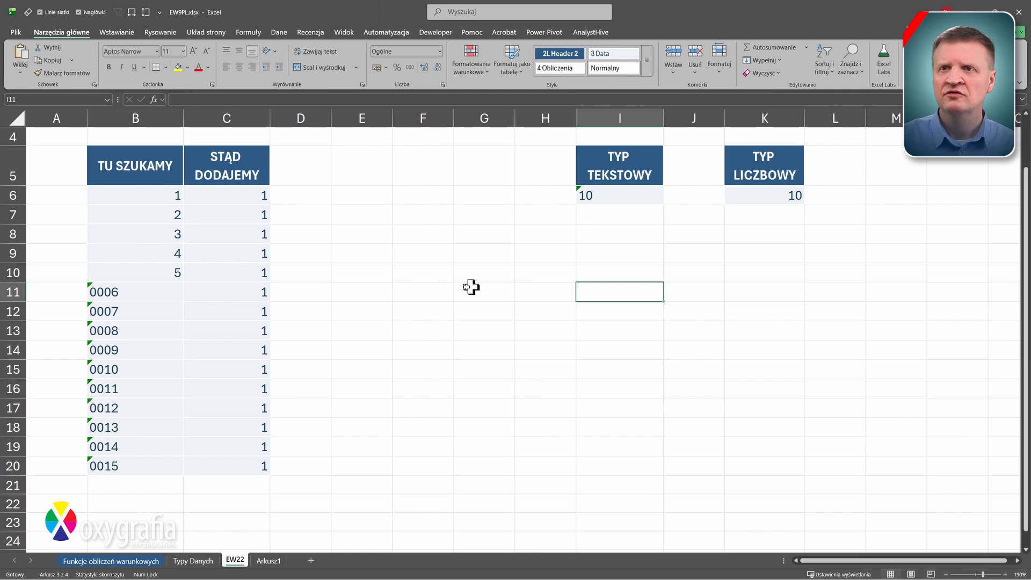
- Enter =SUMA.WARUNKÓW(C6:C20;B6:B20;10) in F11 to sum column C where column B matches 10
left_click(432, 291)
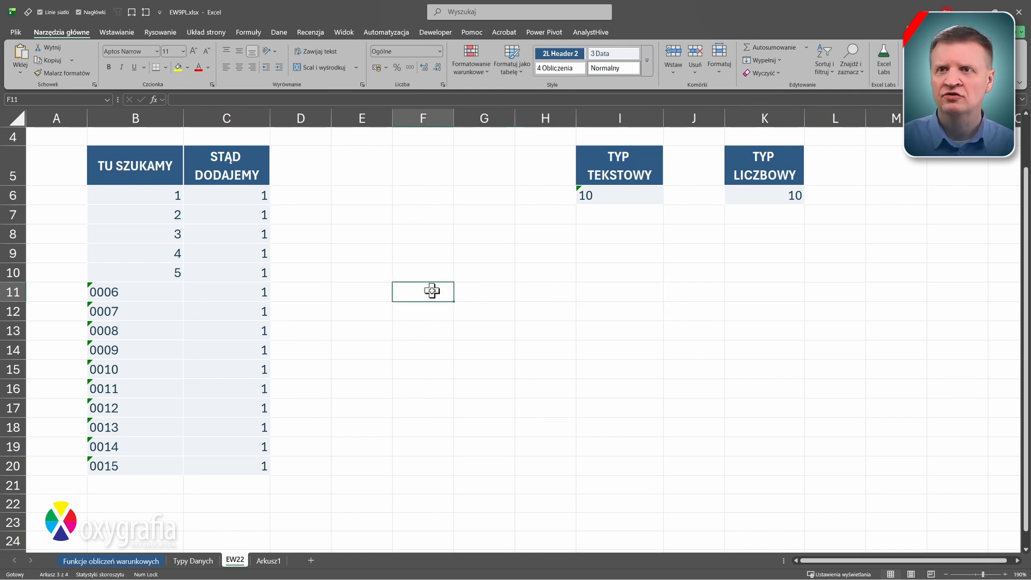
type("=SUMA")
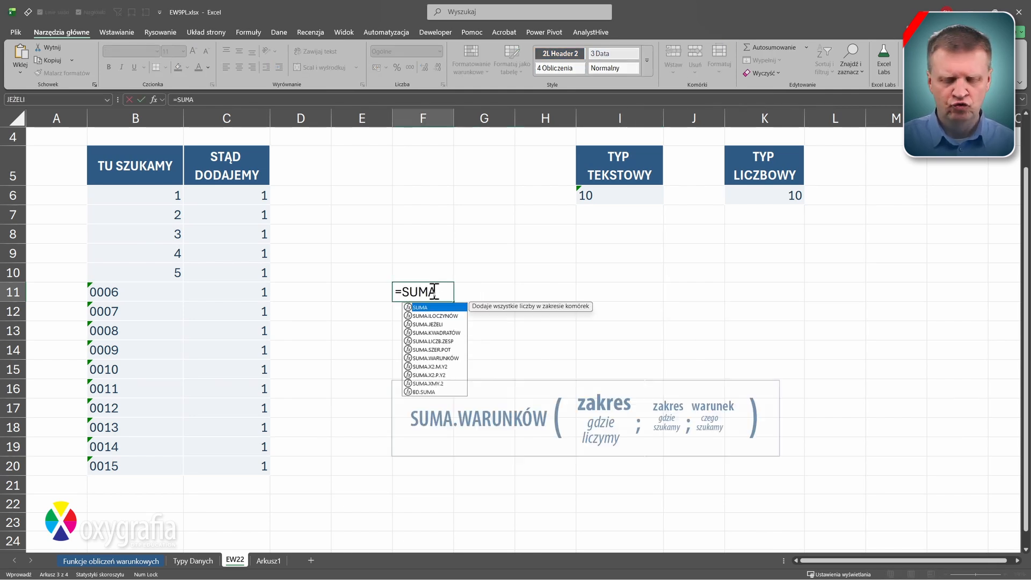
type(".WARUNK")
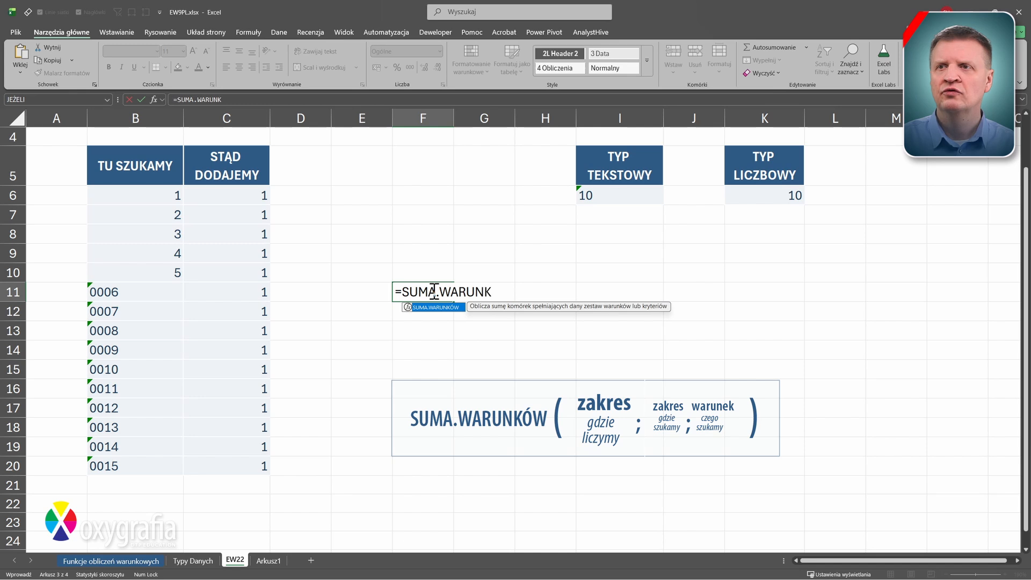
key("Tab")
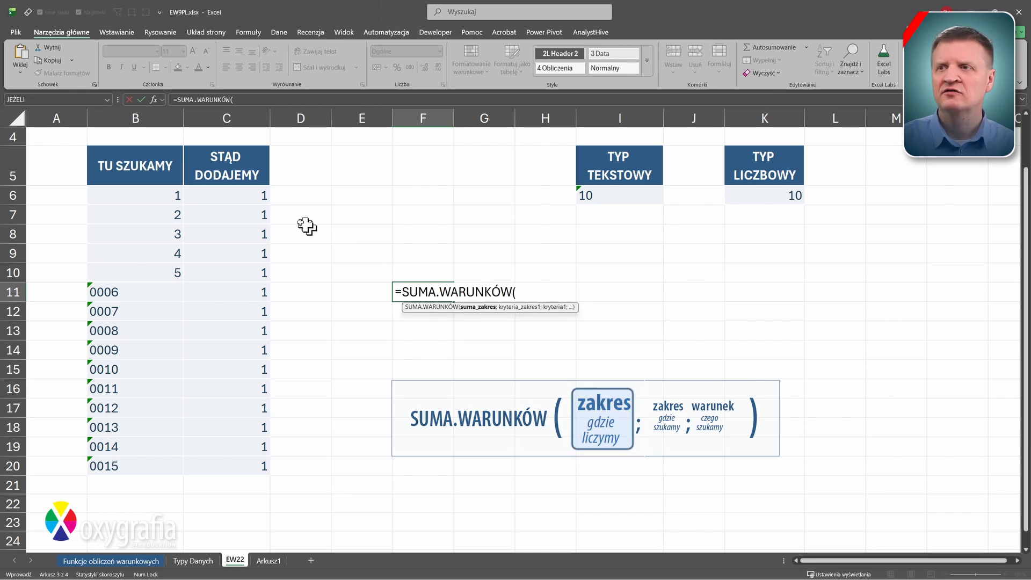
left_click_drag(249, 195, 254, 465)
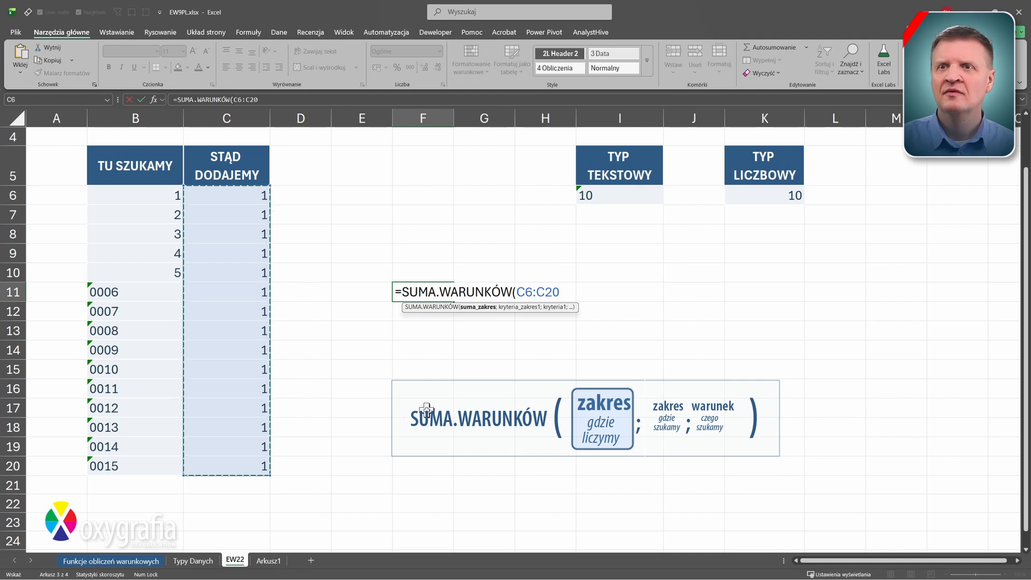
type(";")
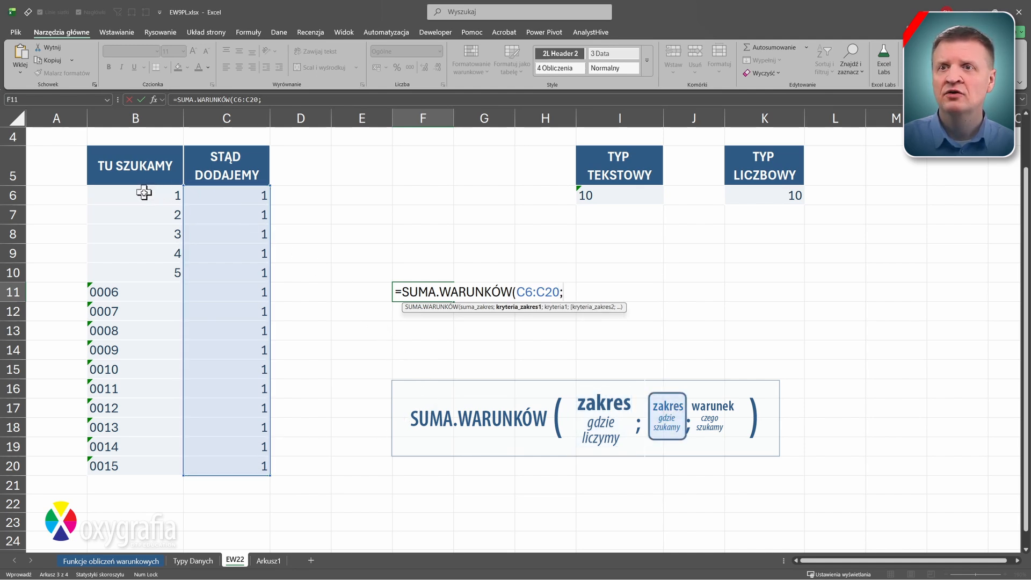
left_click_drag(143, 193, 131, 466)
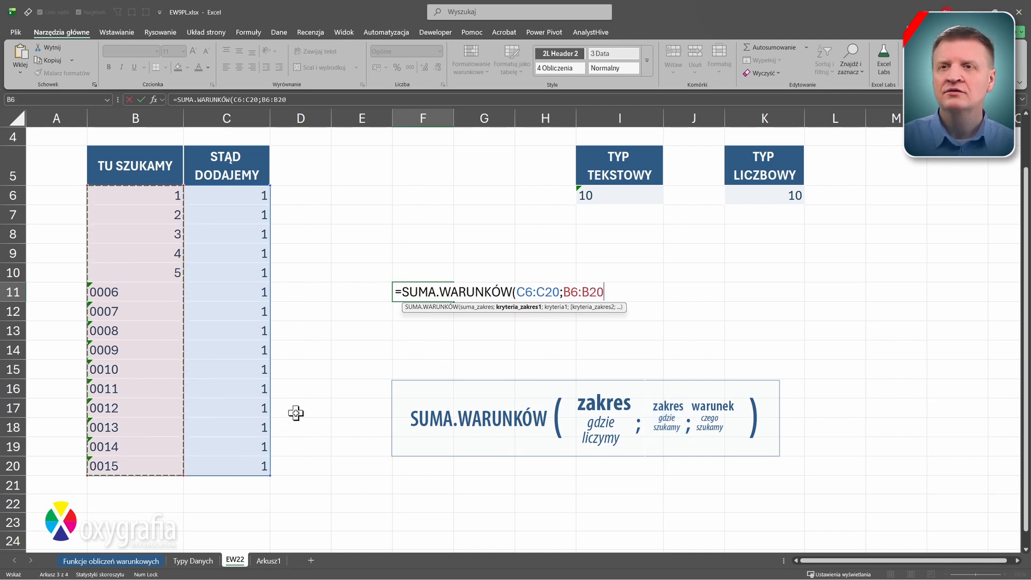
type(";")
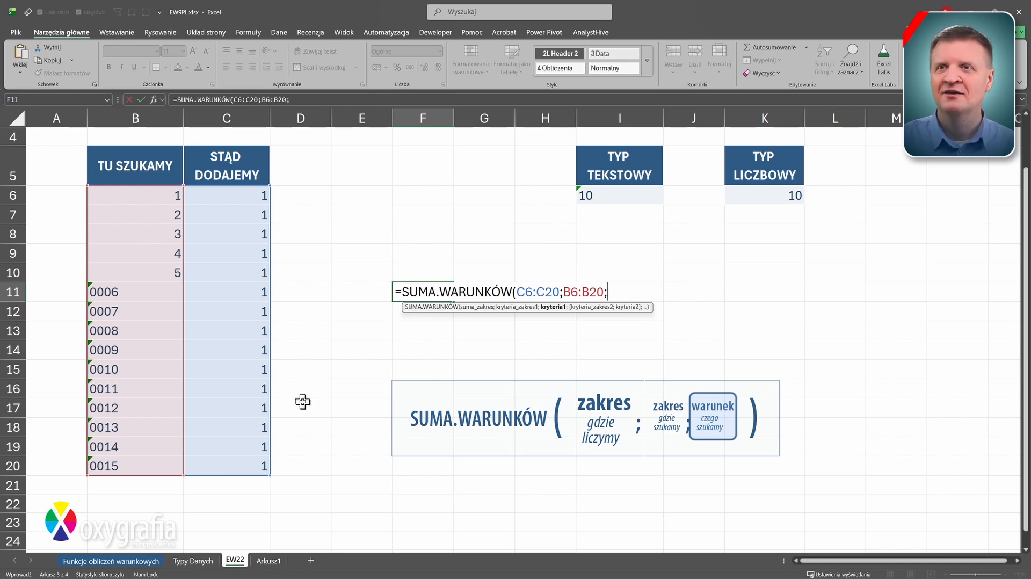
type("10)")
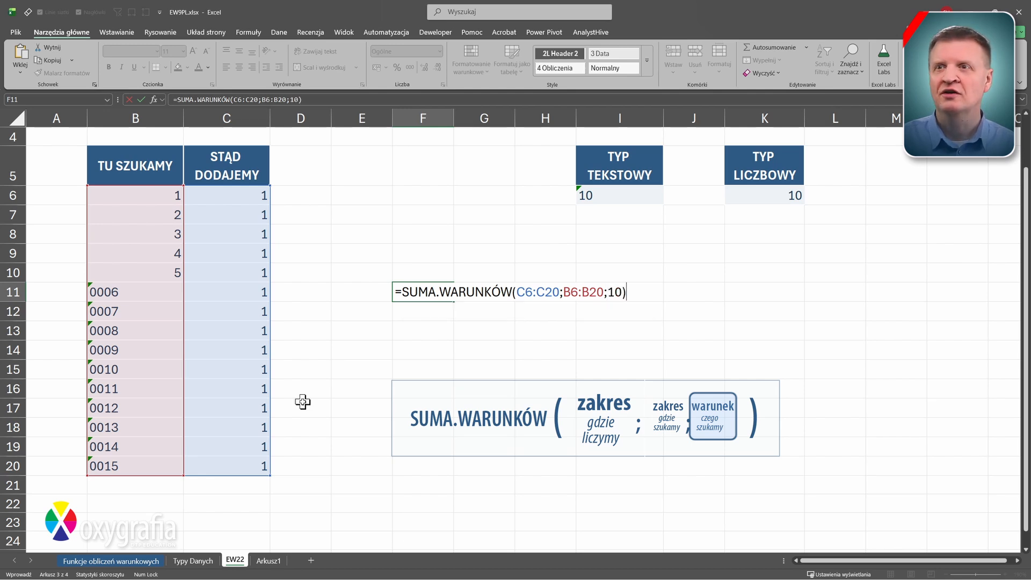
key("ctrl+Return")
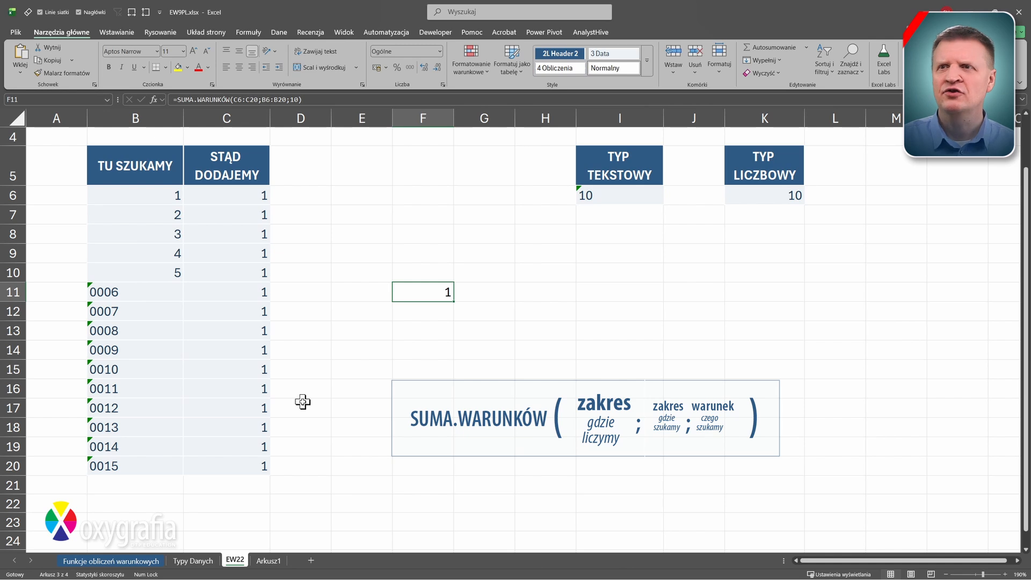
- Change the value in B6 to the number 10 and check the recalculated SUMA.WARUNKÓW formula in F11
left_click(172, 197)
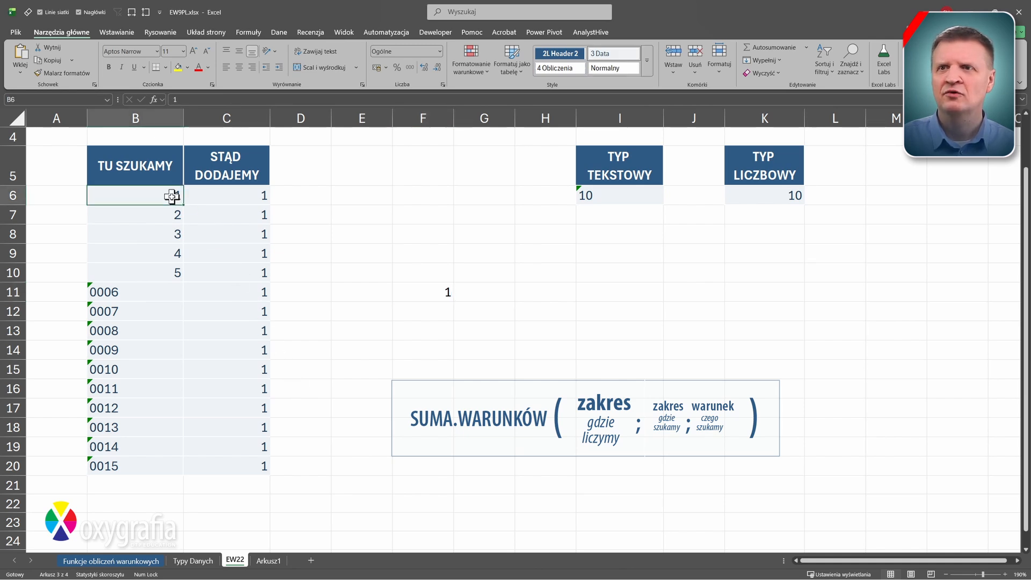
type("10")
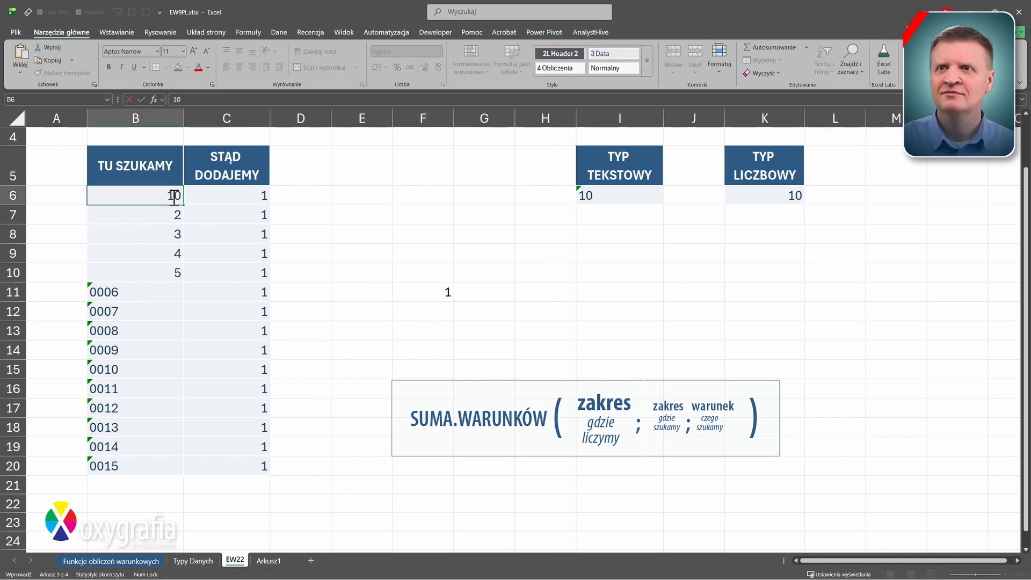
key("ctrl+Return")
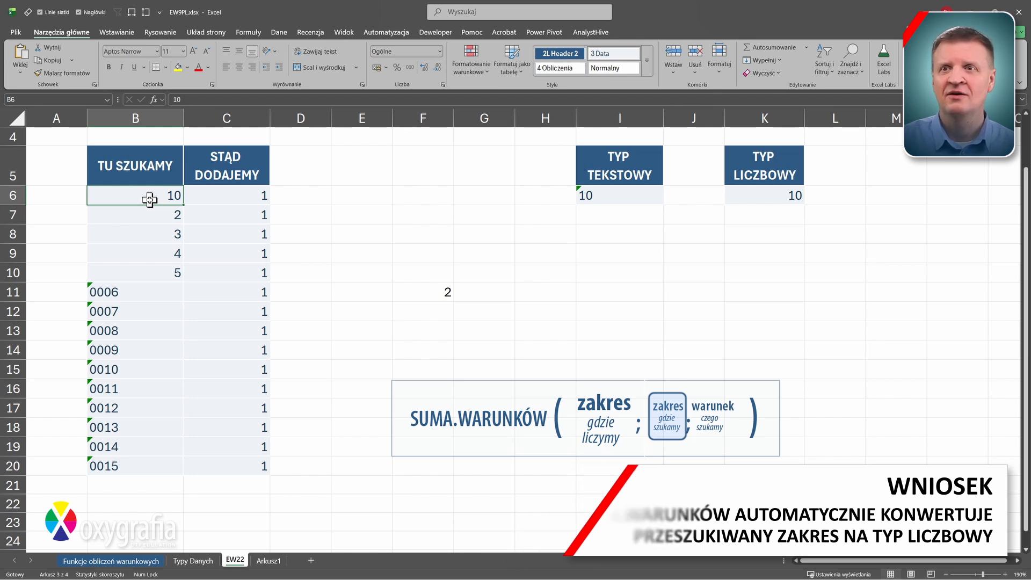
left_click(433, 281)
left_click(431, 290)
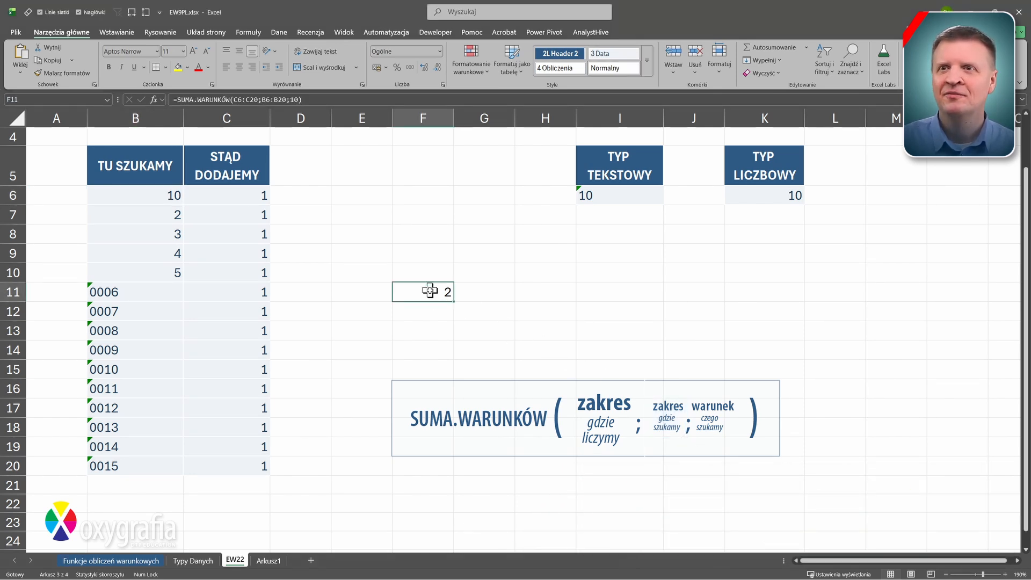
- Change the criterion of the SUMA.WARUNKÓW formula in F11 to the text "10" in quotation marks
double_click(431, 290)
left_click(607, 292)
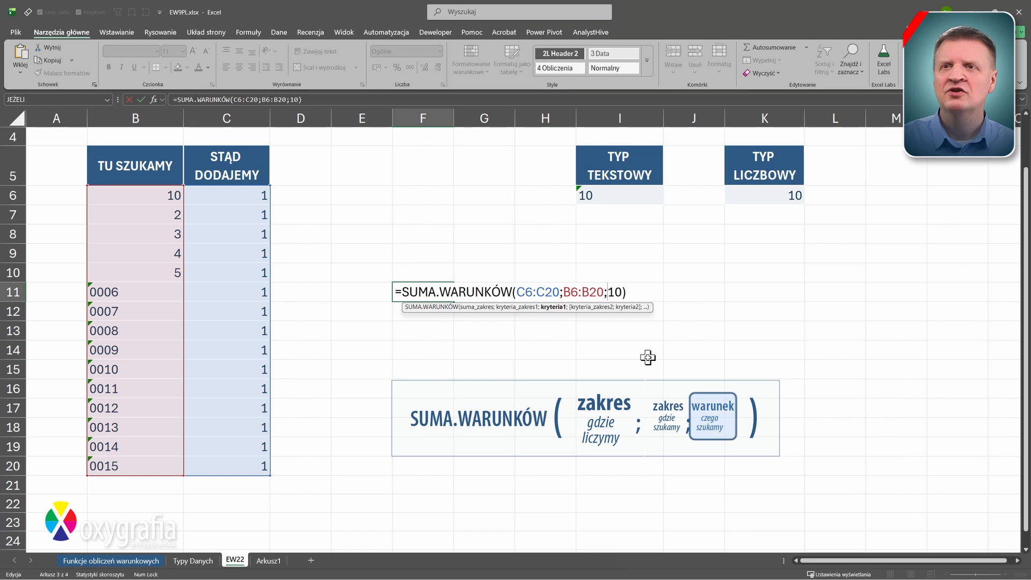
type("\"")
key("Right")
key("Right")
type("\"")
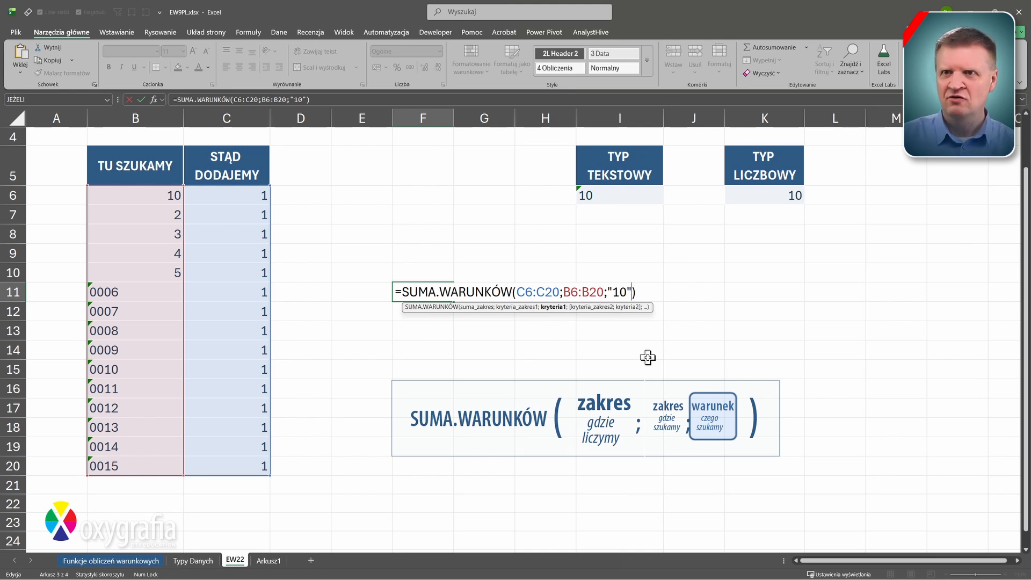
key("ctrl+Return")
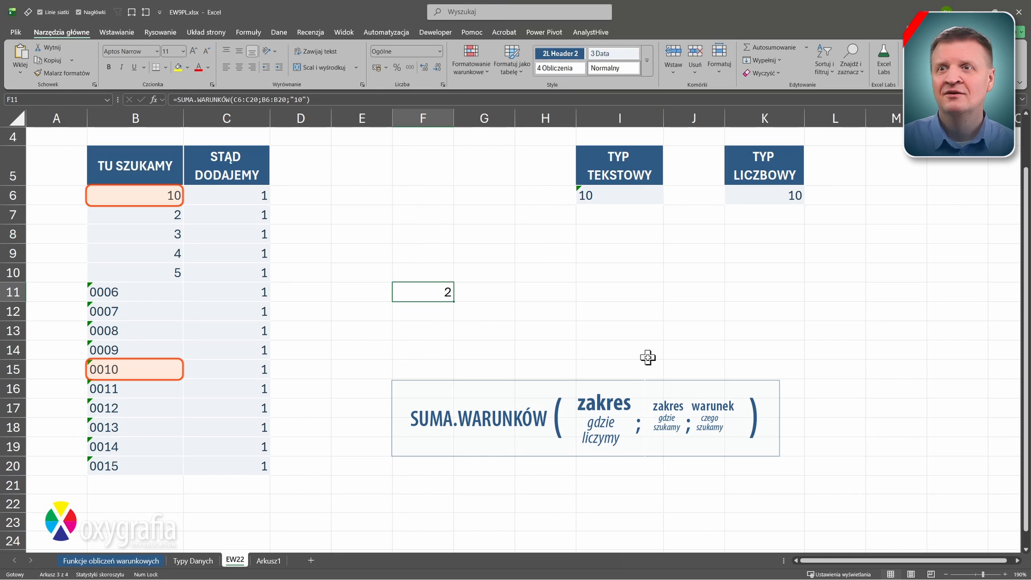
- Replace the criterion in the F11 formula with a reference to the numeric sample value in K6
key("F2")
key("Left")
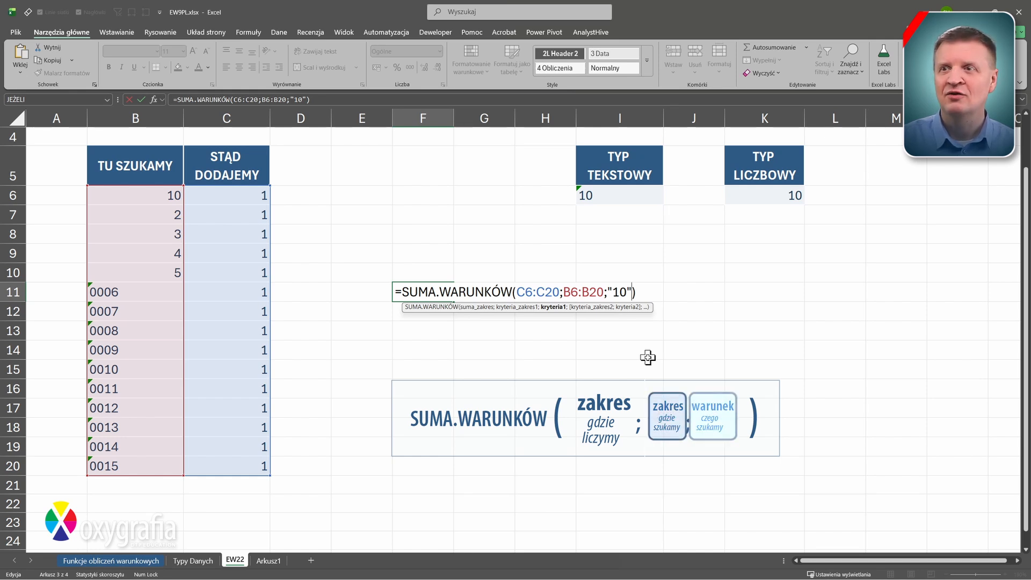
key("End")
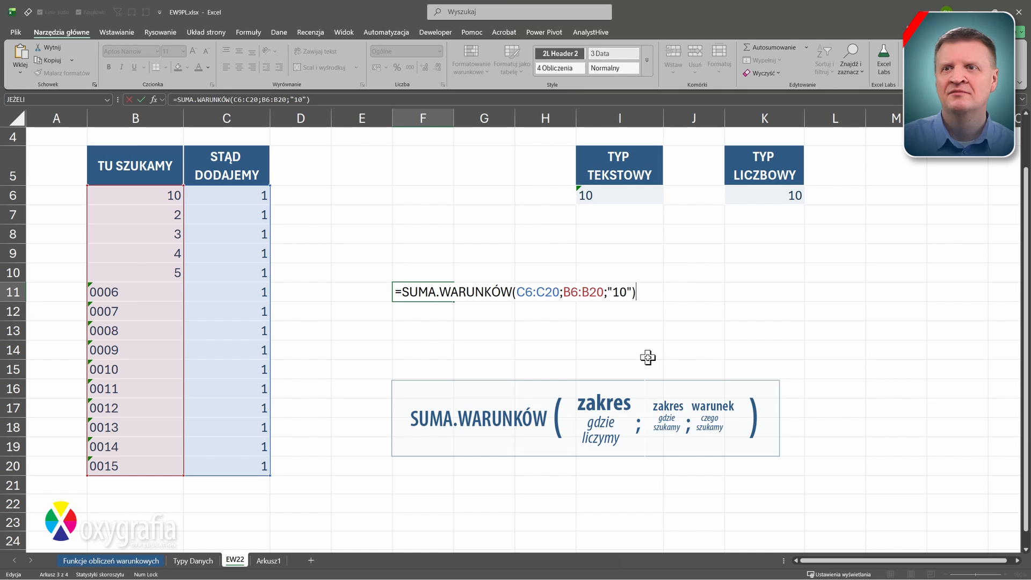
key("Left")
key("BackSpace")
key("BackSpace")
key("BackSpace")
key("BackSpace")
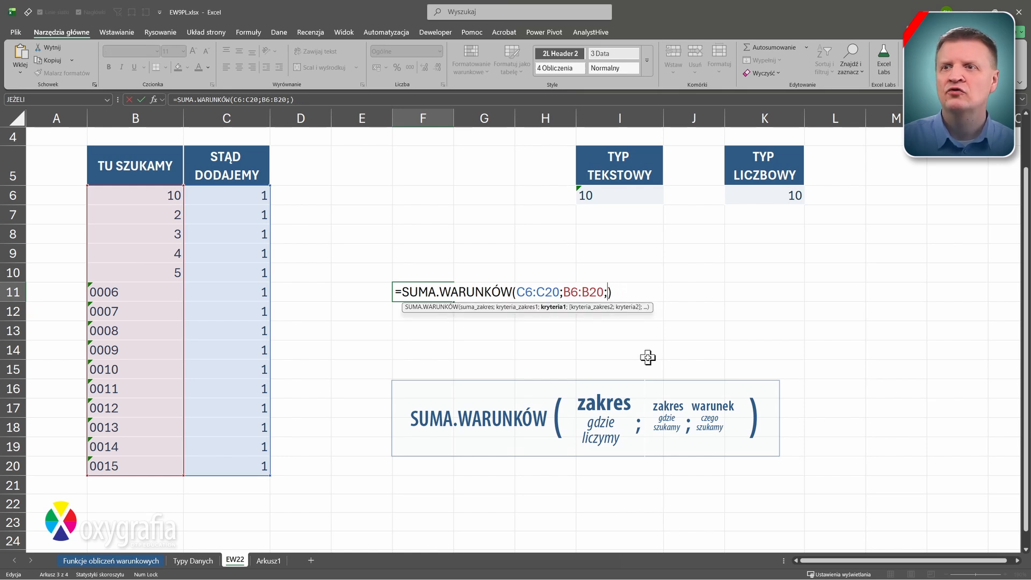
left_click(746, 192)
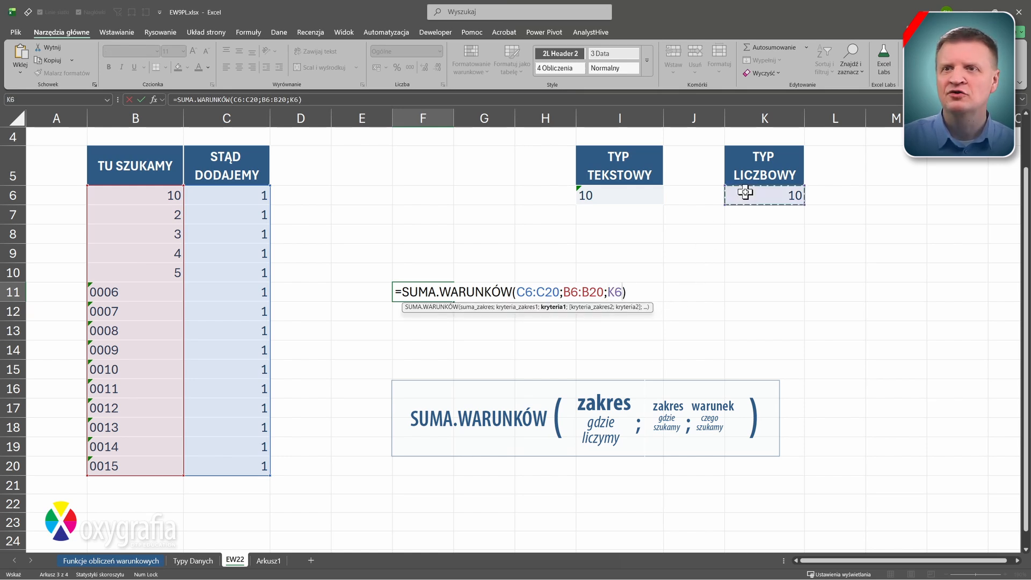
key("ctrl+Return")
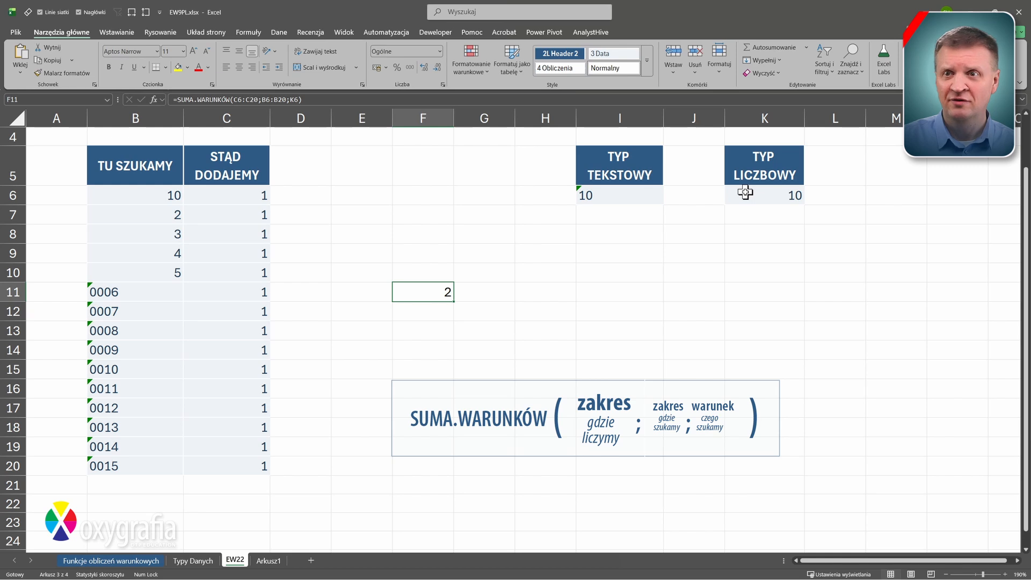
- Replace the criterion in the F11 formula with a reference to the text sample value in I6
key("F2")
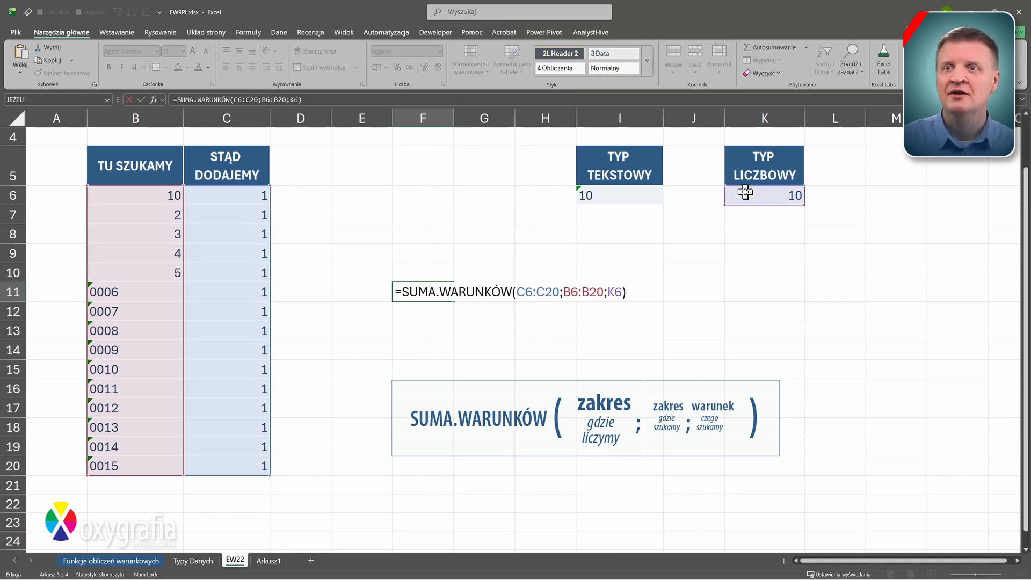
key("BackSpace")
key("BackSpace")
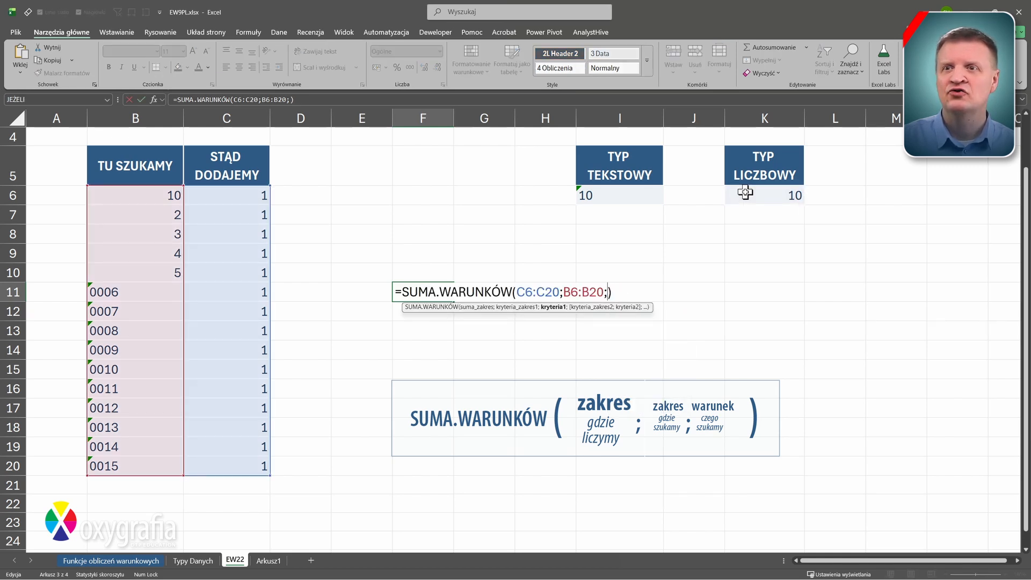
left_click(624, 196)
key("ctrl+Return")
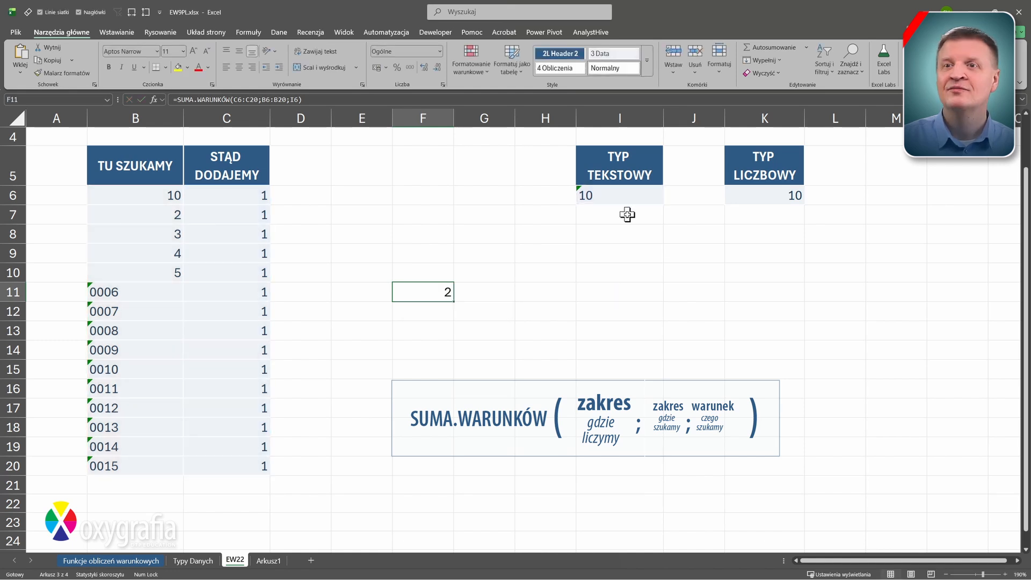
- Replace the cell reference used as the criterion in the F11 formula with "=10"
key("F2")
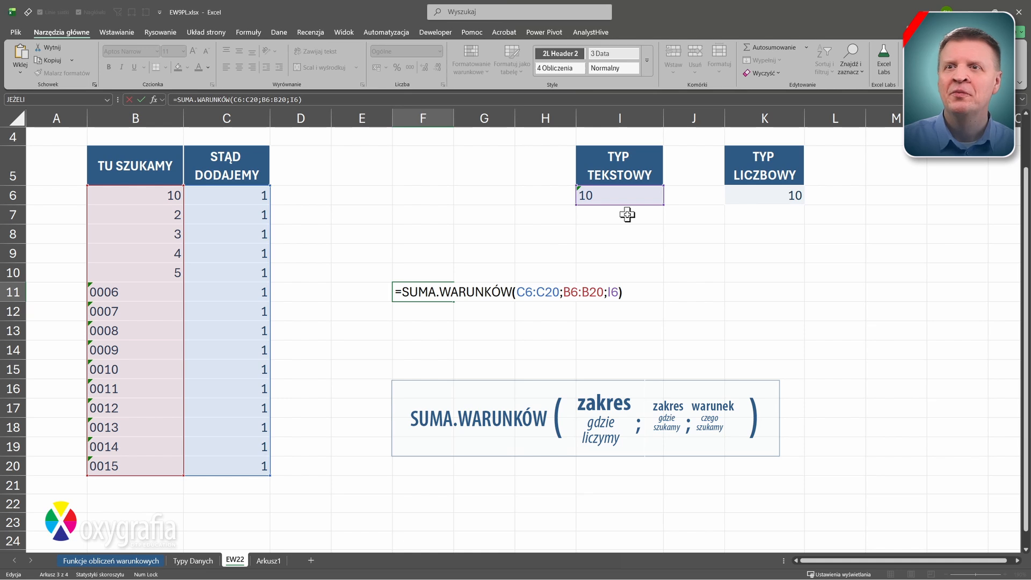
key("BackSpace")
key("BackSpace")
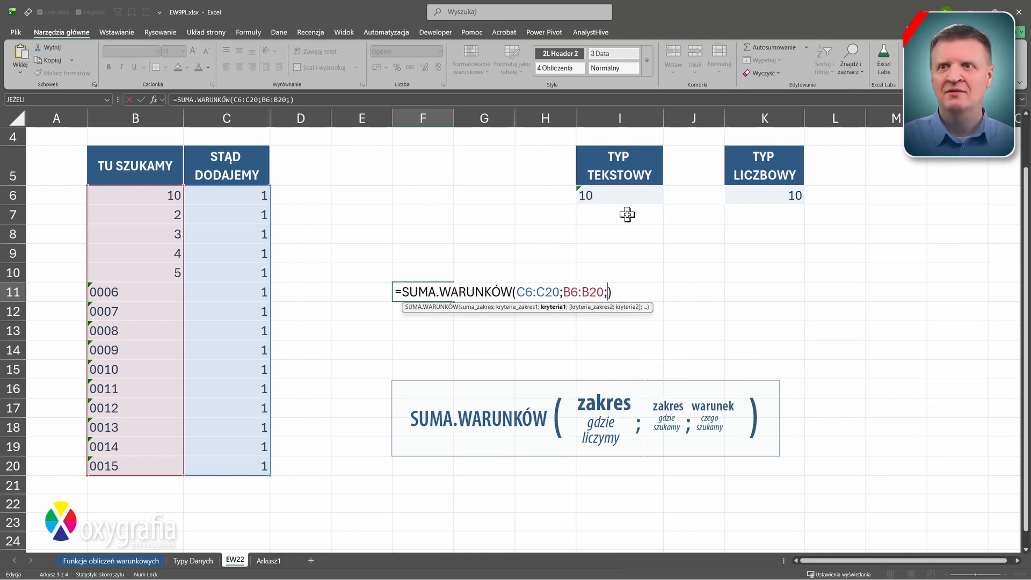
type("\"=")
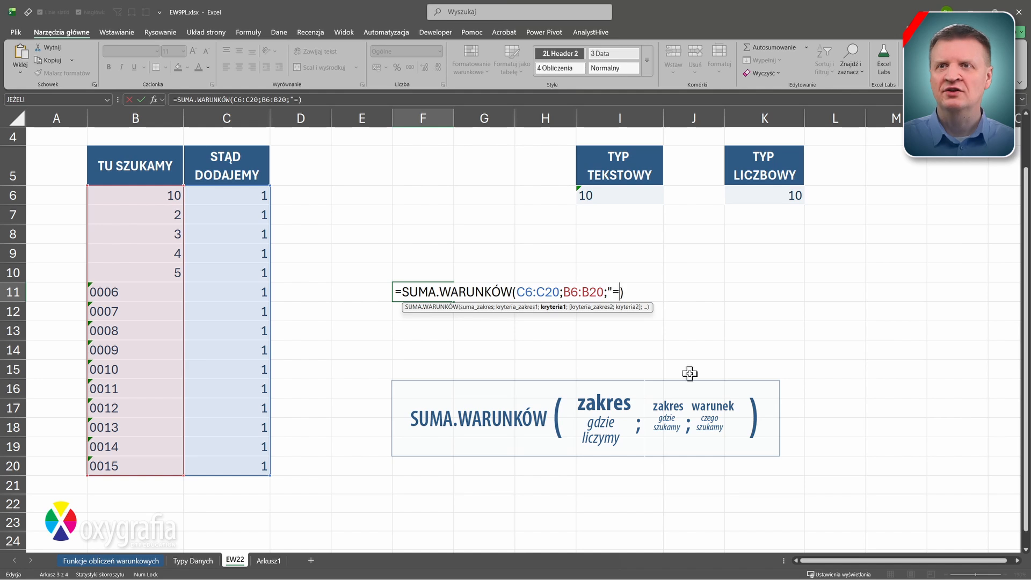
type("10")
type("\"")
key("Return")
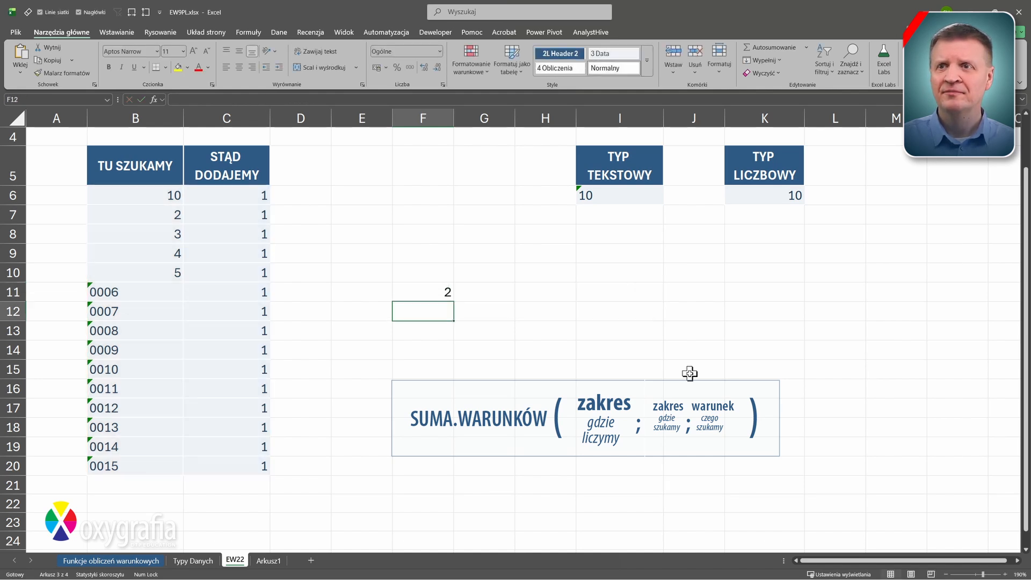
- Change the comparison operator in the F11 criterion to not equal, making it "<>10"
key("Up")
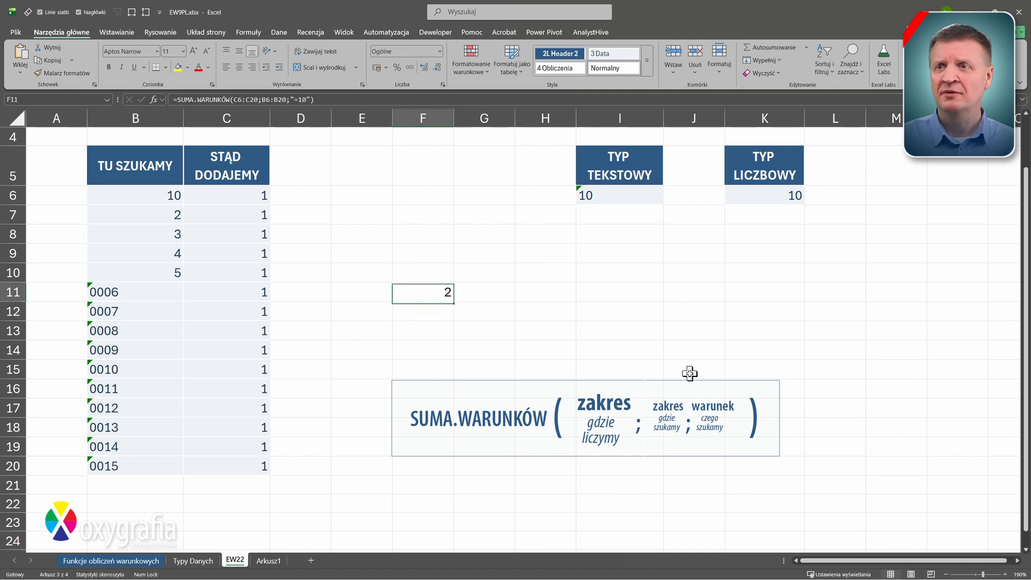
key("F2")
key("Left")
key("Left")
key("Left")
key("Left")
key("BackSpace")
type("<>")
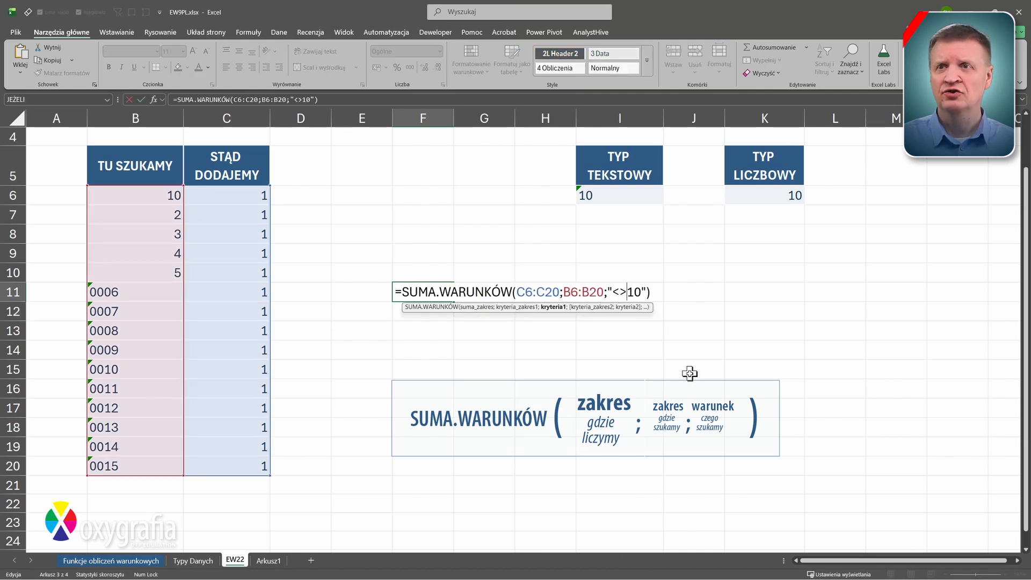
key("ctrl+Return")
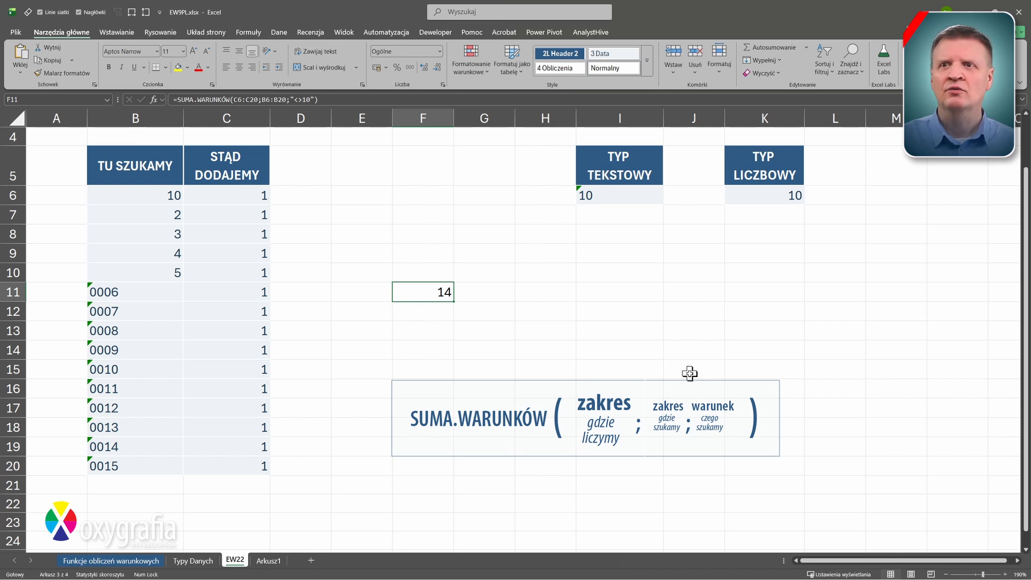
- Test the number 123 in B6 against the F11 formula, and set B6 back to 1
left_click(175, 211)
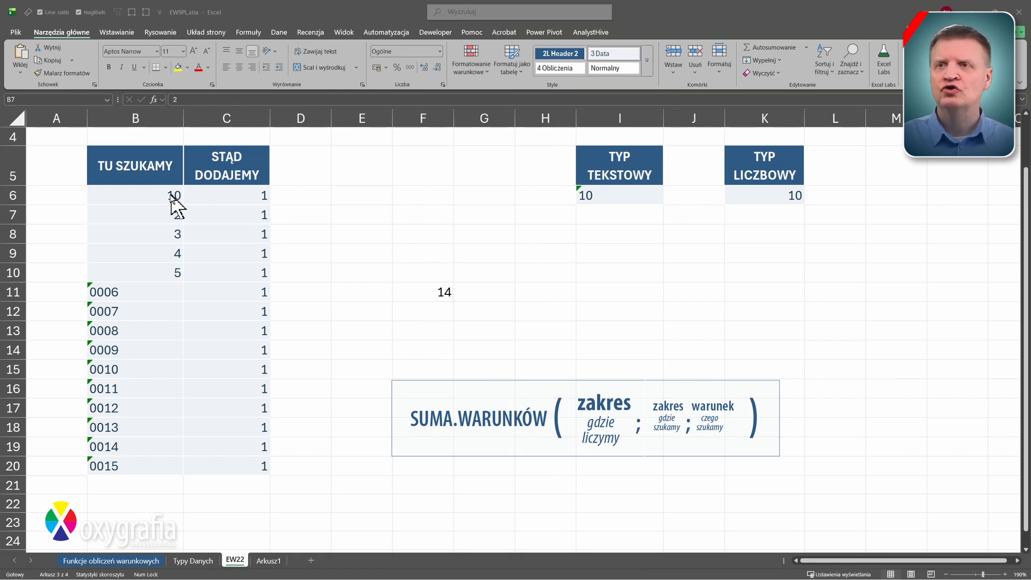
left_click(141, 194)
type("123")
key("ctrl+Return")
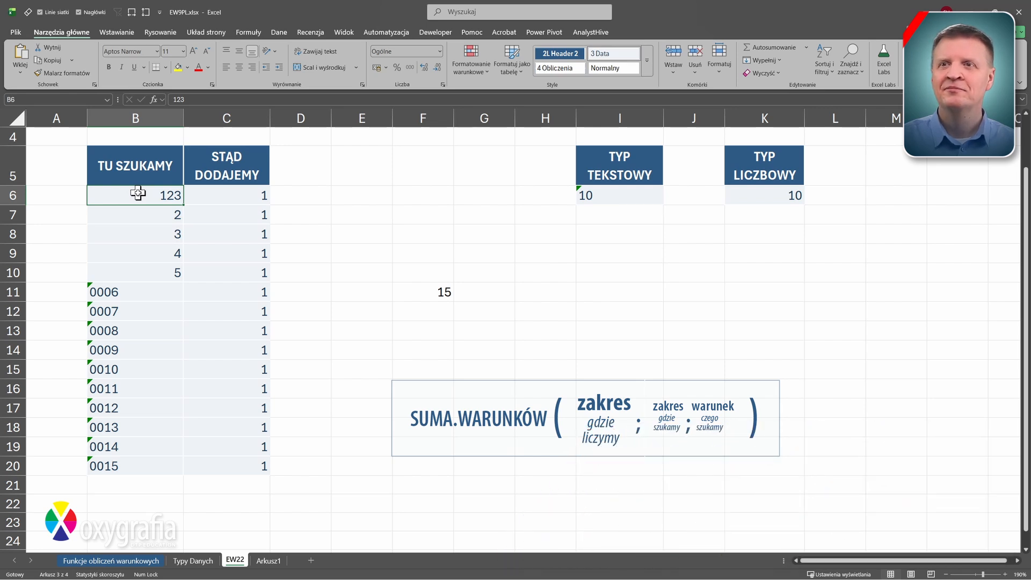
type("1")
key("ctrl+Return")
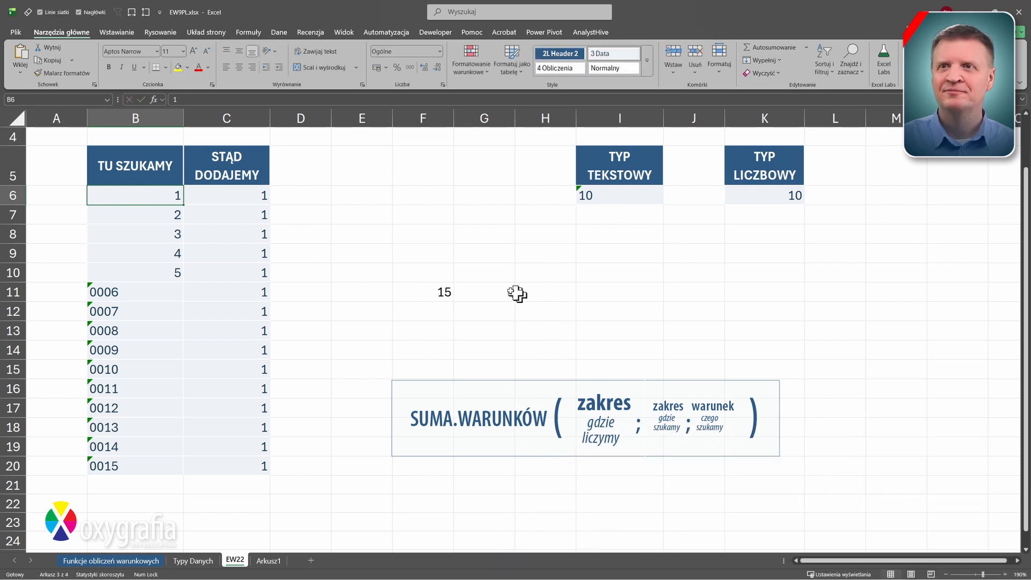
- Change the criterion in the F11 formula to "<10" to sum only values below 10
left_click(424, 292)
key("F2")
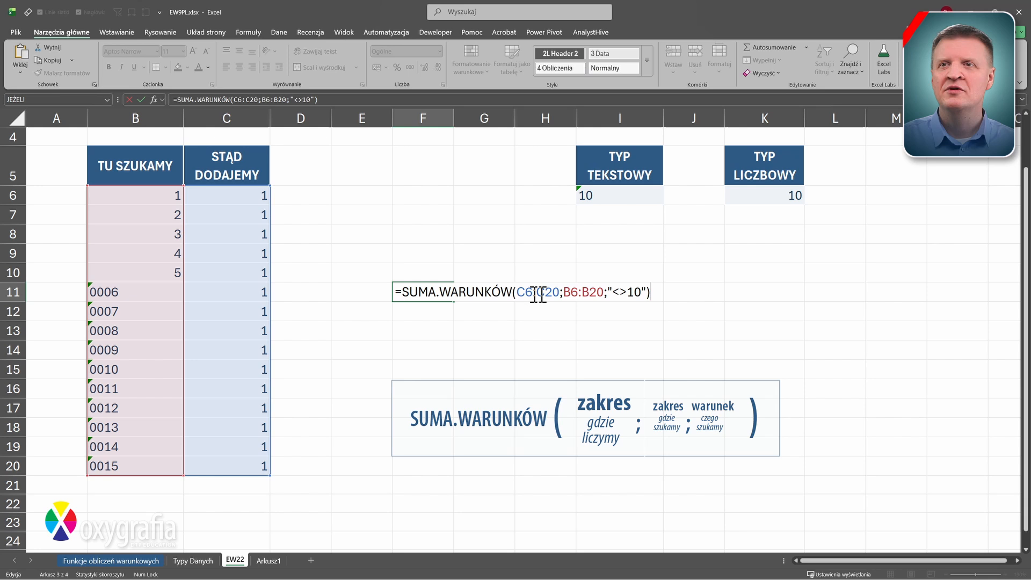
left_click(620, 291)
key("Delete")
key("ctrl+Return")
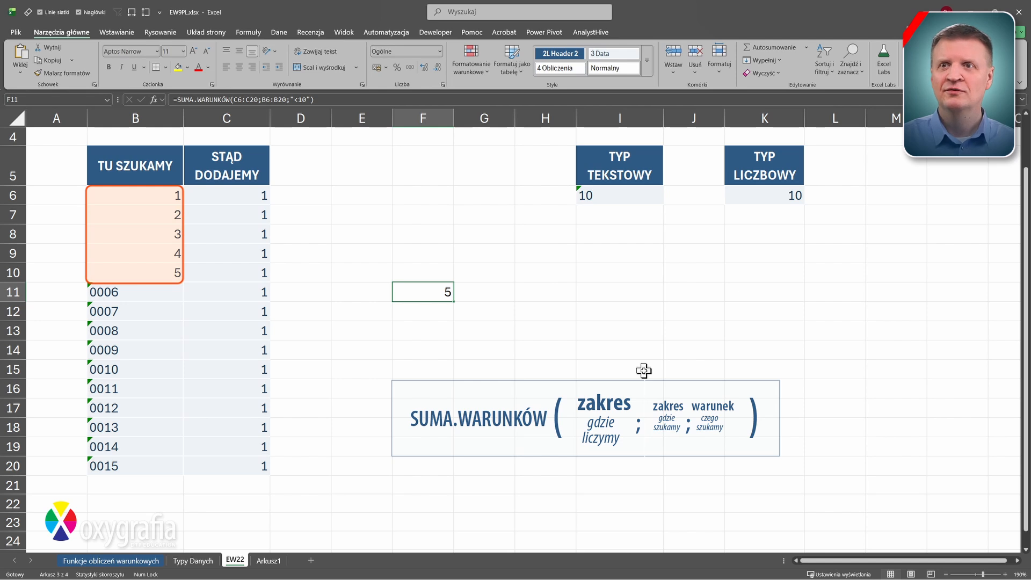
- Change the criterion in the F11 formula to ">10" to sum only values above 10
key("F2")
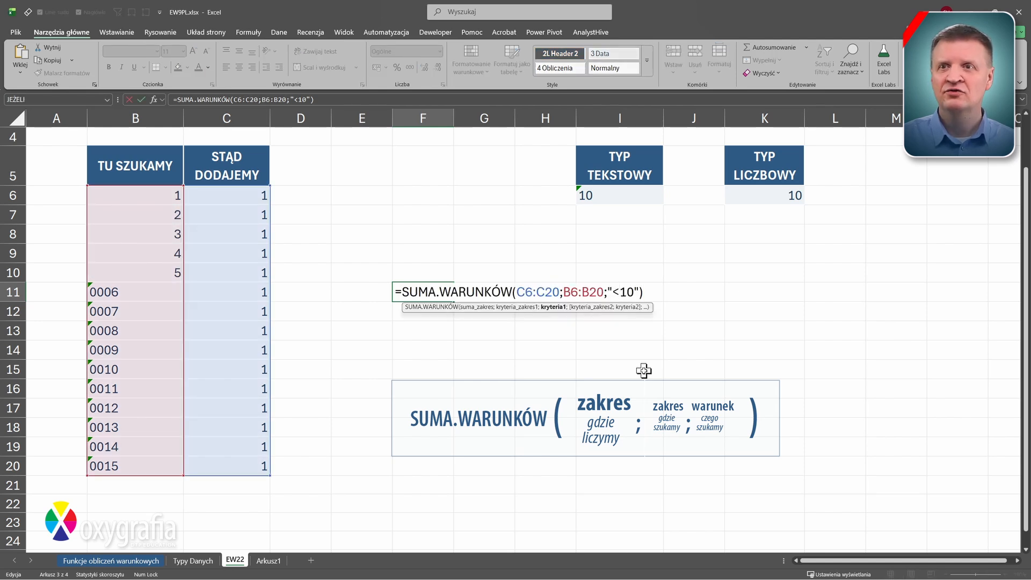
key("Delete")
type(">")
key("ctrl+Return")
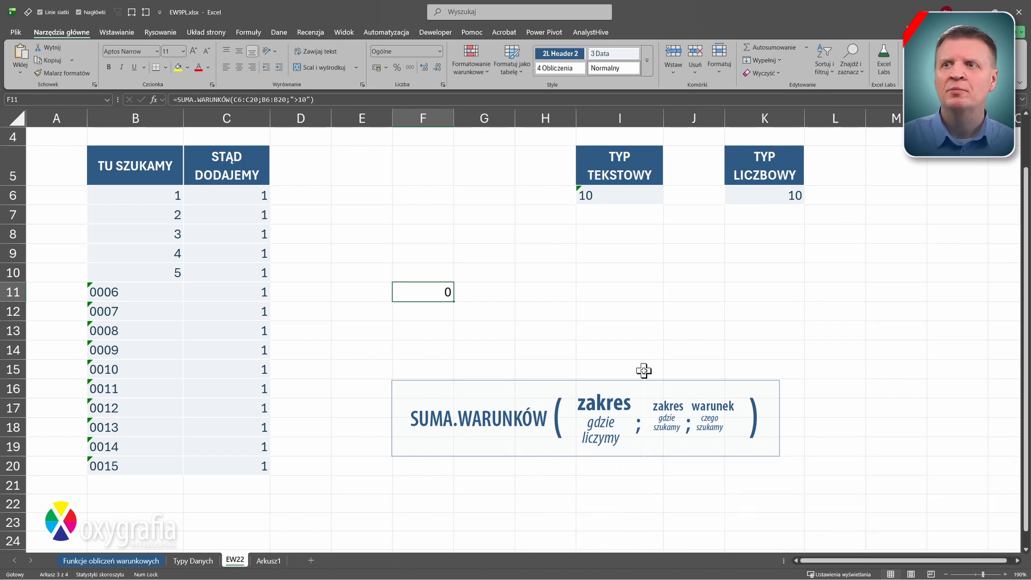
- Extend the operator in the F11 criterion to greater than or equal, making it ">=10"
key("F2")
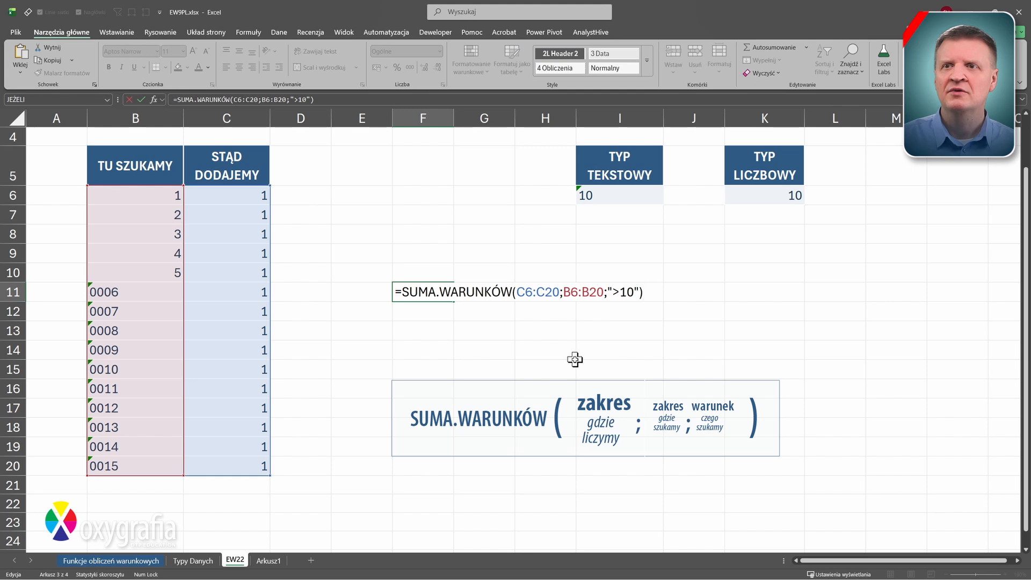
key("Left")
key("Left")
key("Left")
key("Left")
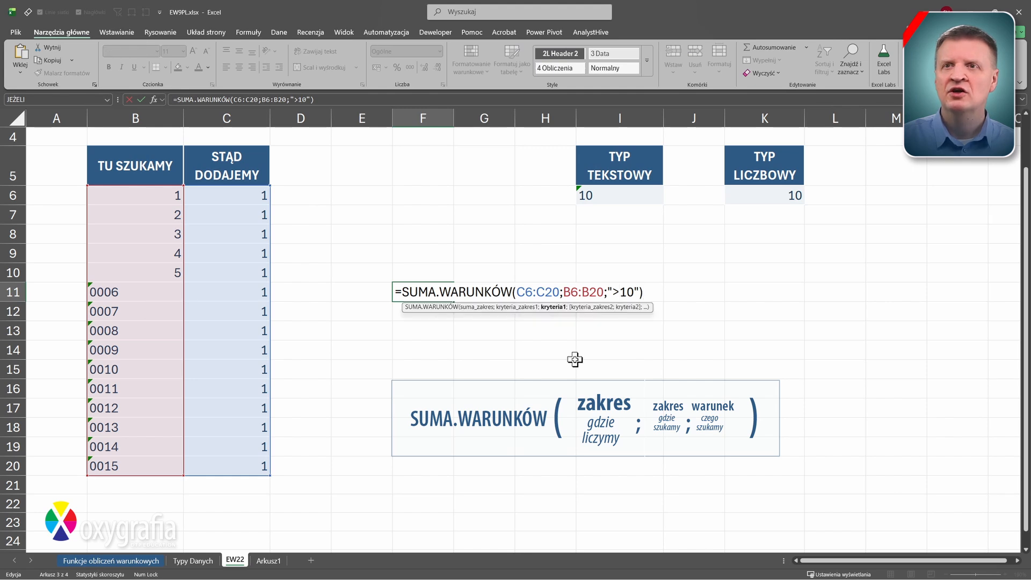
type("=")
key("ctrl+Return")
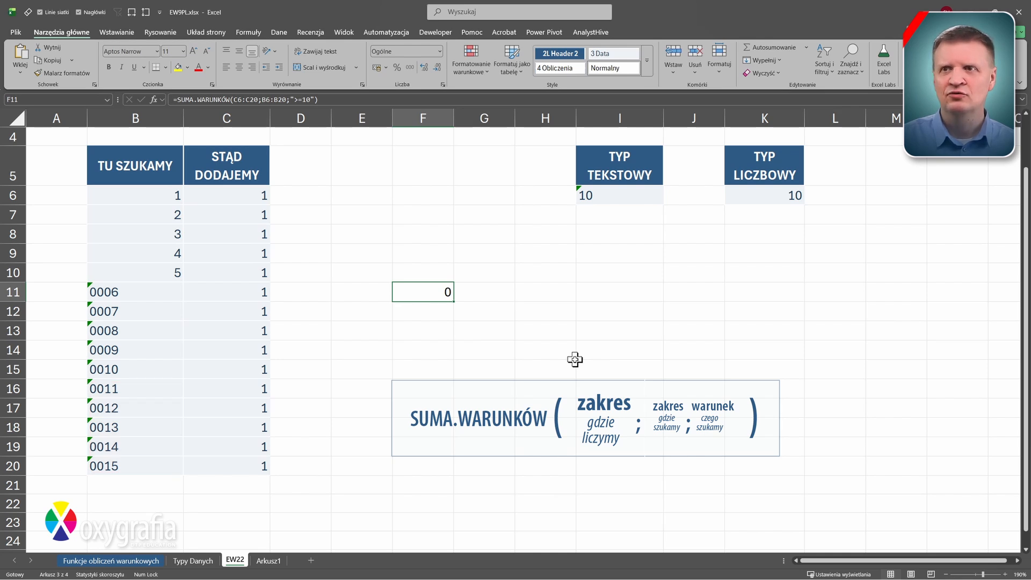
- Switch the operator in the F11 criterion to less than or equal, making it "<=10"
key("F2")
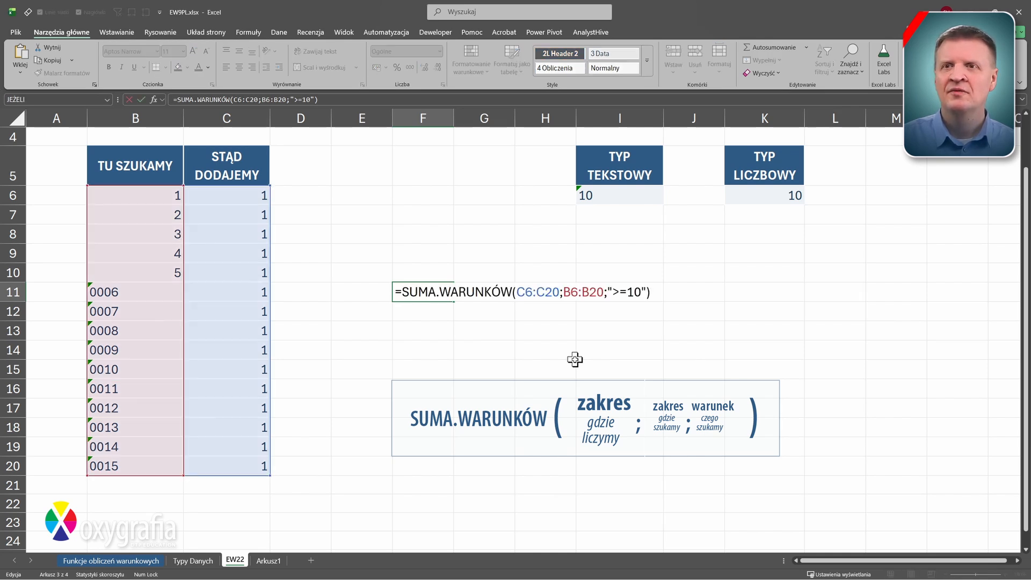
key("BackSpace")
type("<")
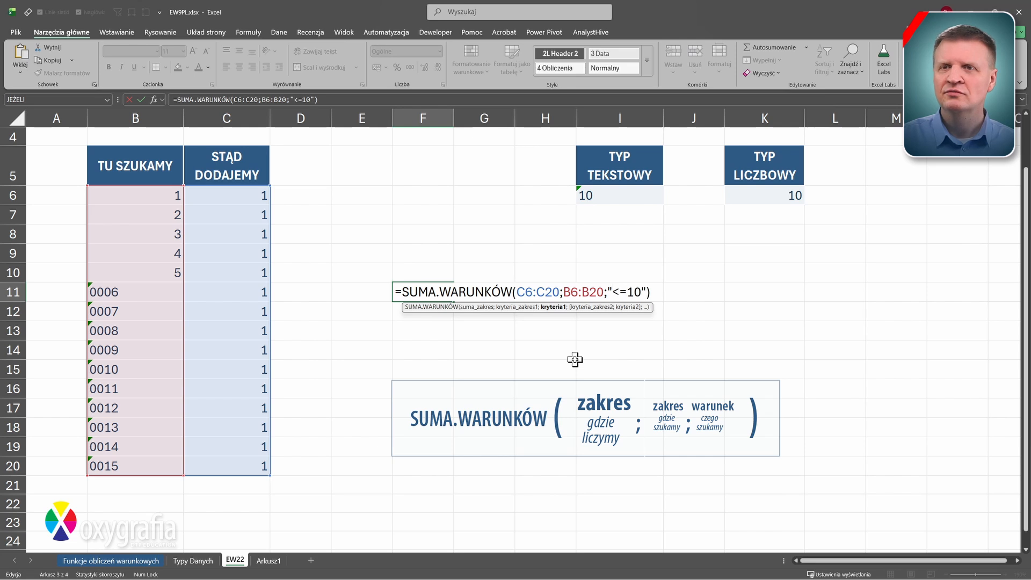
key("Return")
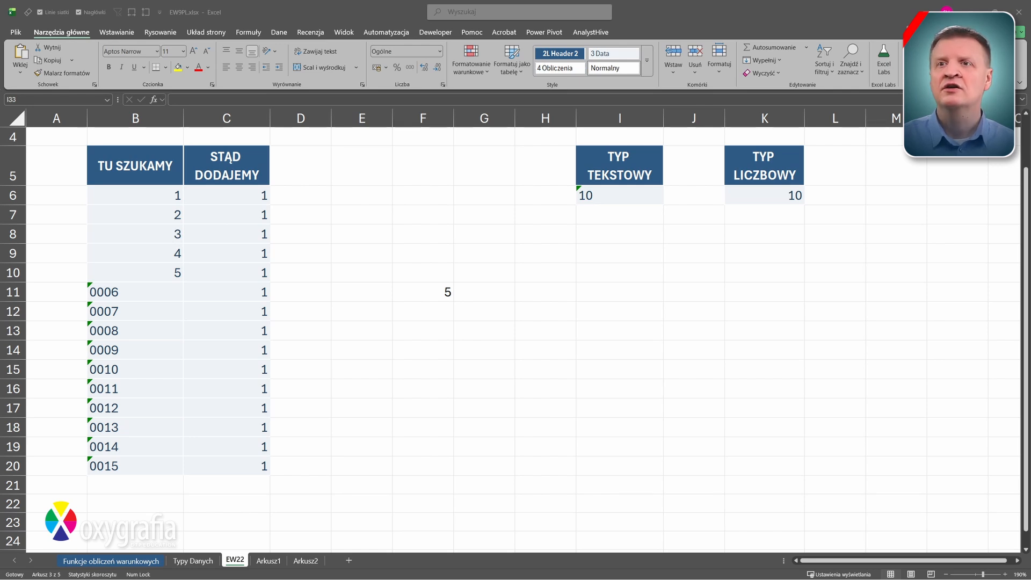
- Enter the formula =CZY.LICZBA(B6:B20) in D6 to test which TU SZUKAMY values are numbers
left_click(151, 194)
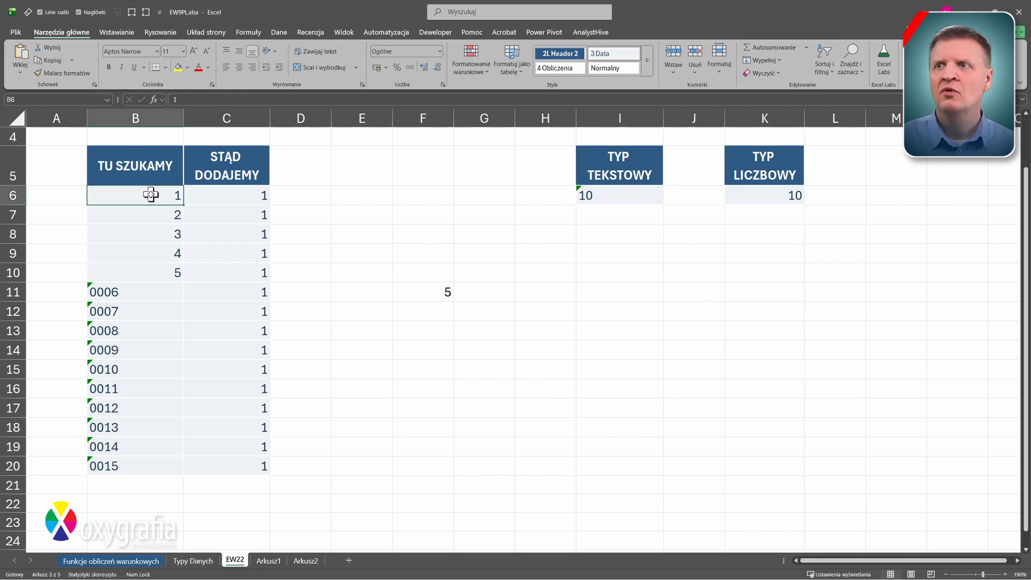
key("ctrl+shift+Down")
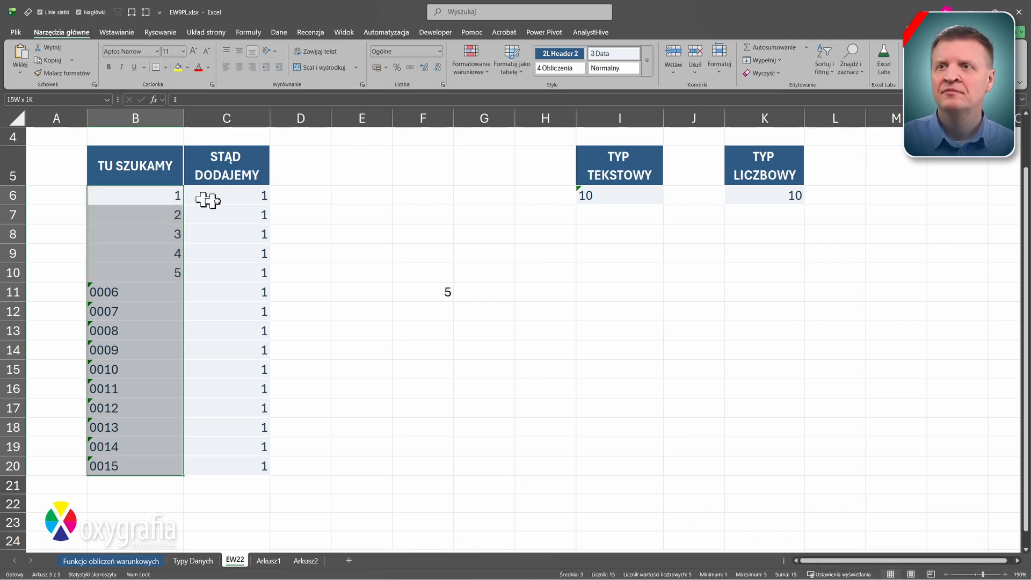
left_click(291, 195)
type("=czy.lic")
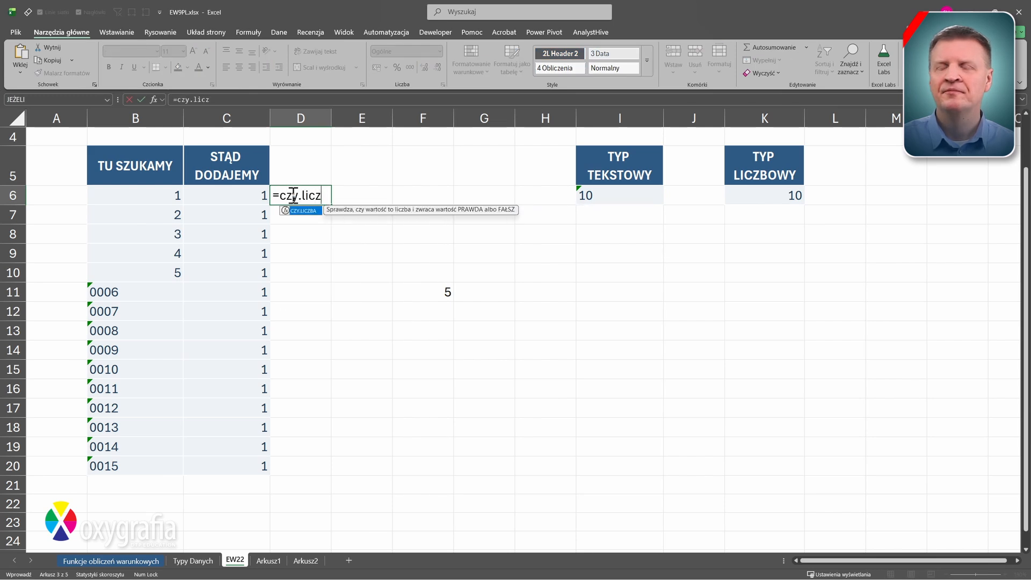
type("z")
key("Tab")
left_click_drag(173, 197, 119, 466)
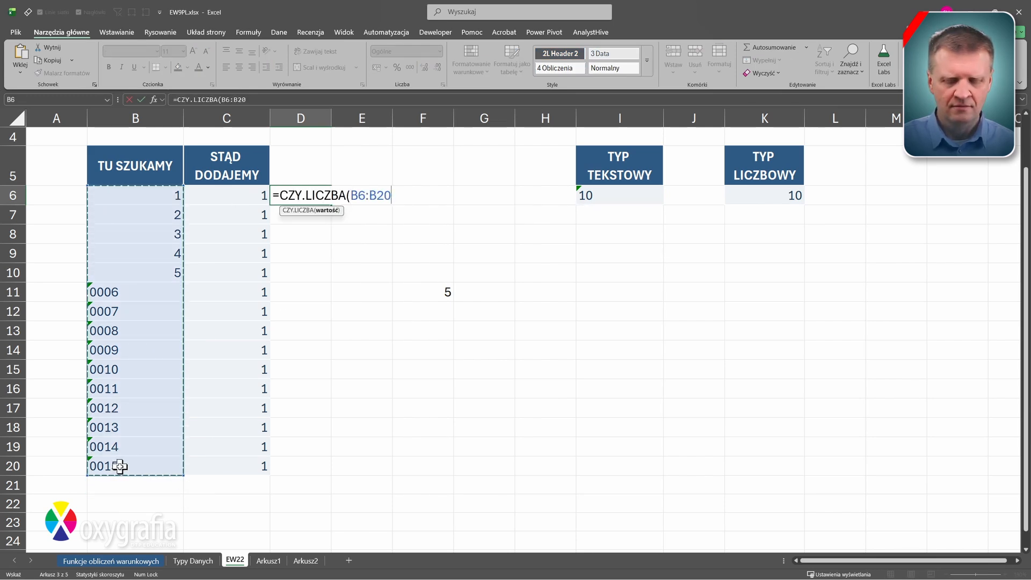
type(")")
key("Return")
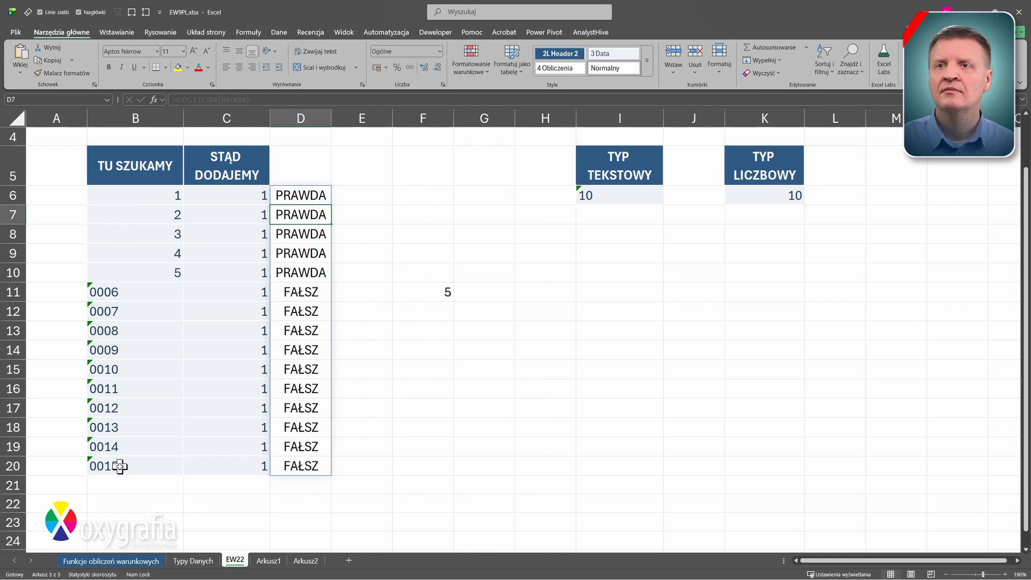
- Replace CZY.LICZBA with CZY.TEKST in the D6 formula, keeping the range B6:B20, to test for text values
left_click(319, 194)
double_click(319, 195)
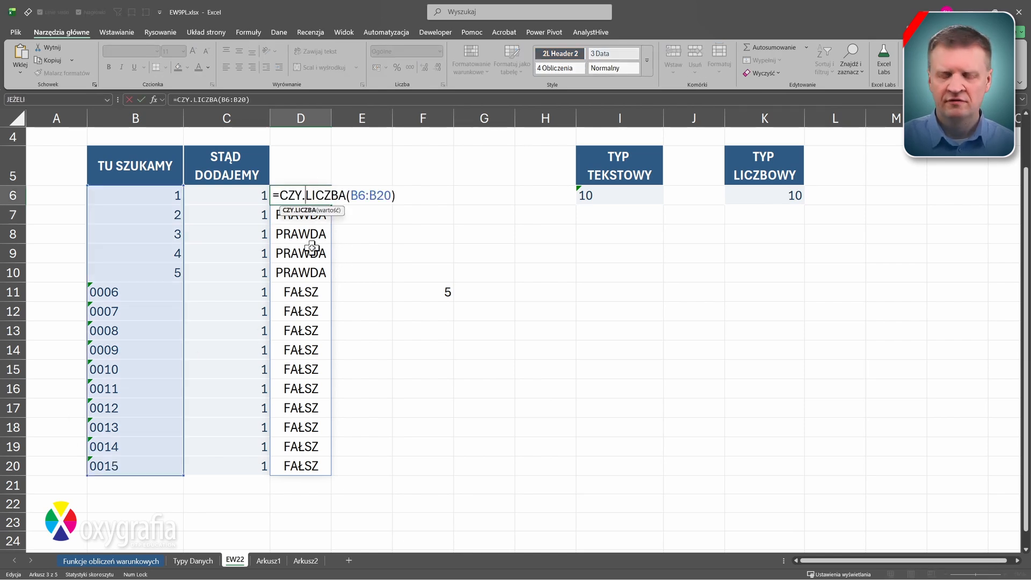
key("Delete")
key("Delete")
key("Delete")
key("Delete")
key("Delete")
key("Delete")
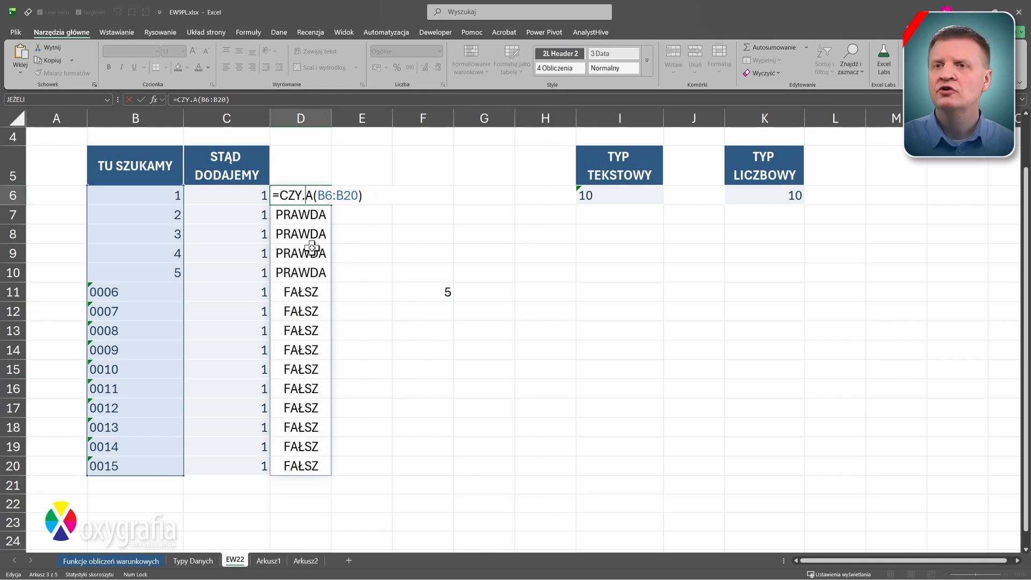
type("TEKST")
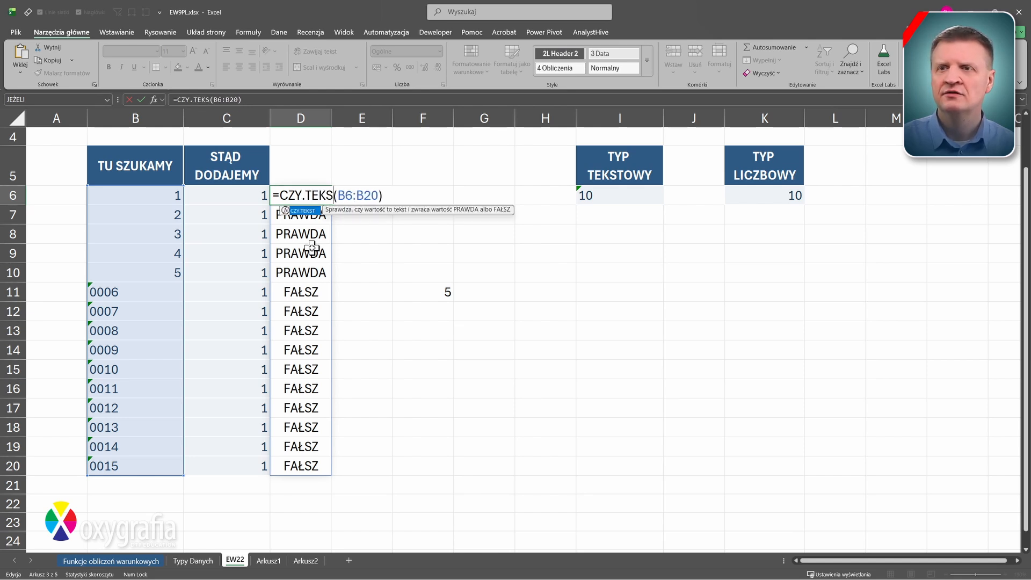
key("ctrl+Return")
key("Return")
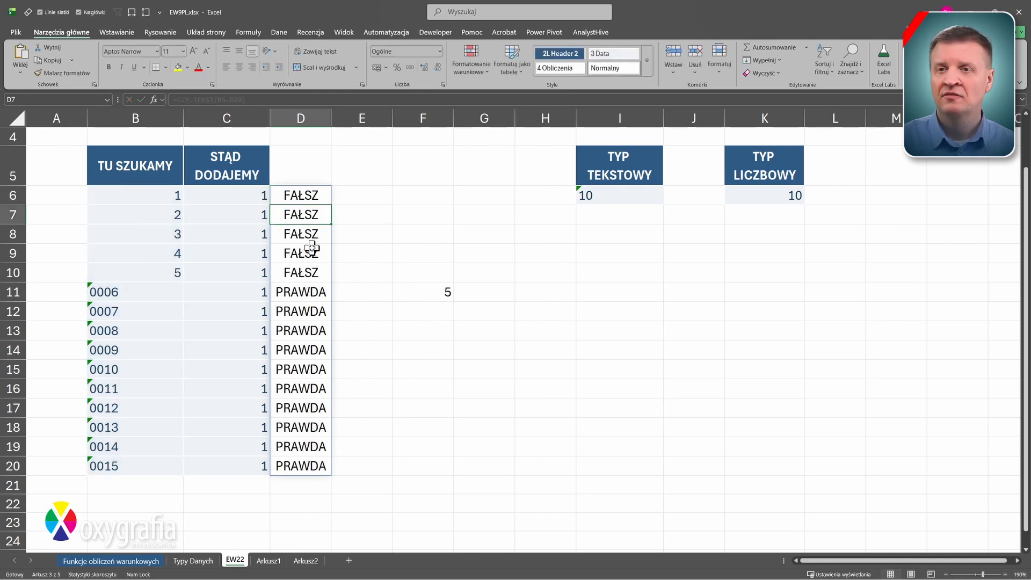
- Add filters to the range B5:D20 and show only the rows with PRAWDA in column D
left_click_drag(154, 168, 311, 464)
key("ctrl+shift+l")
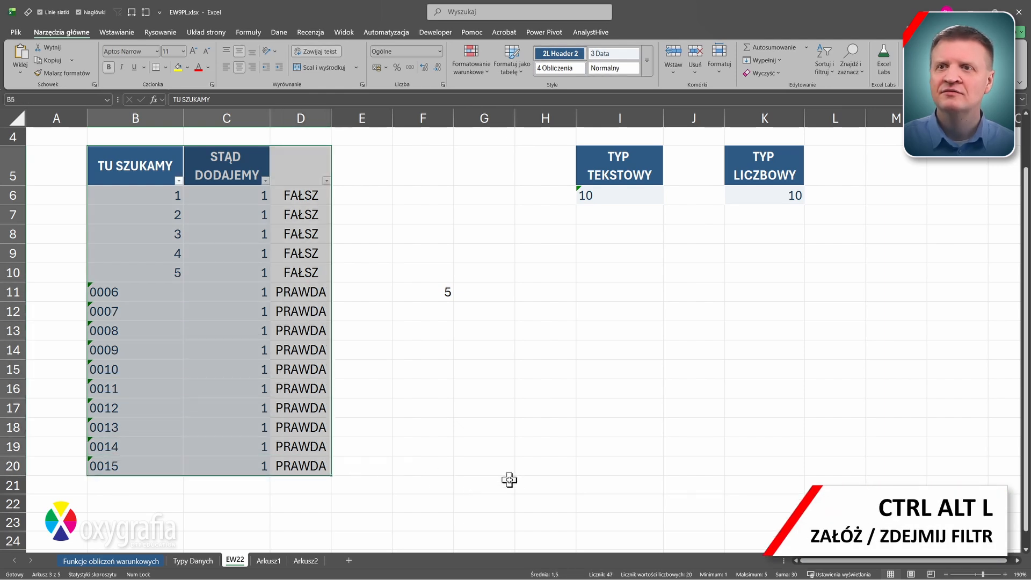
left_click(327, 180)
left_click(359, 320)
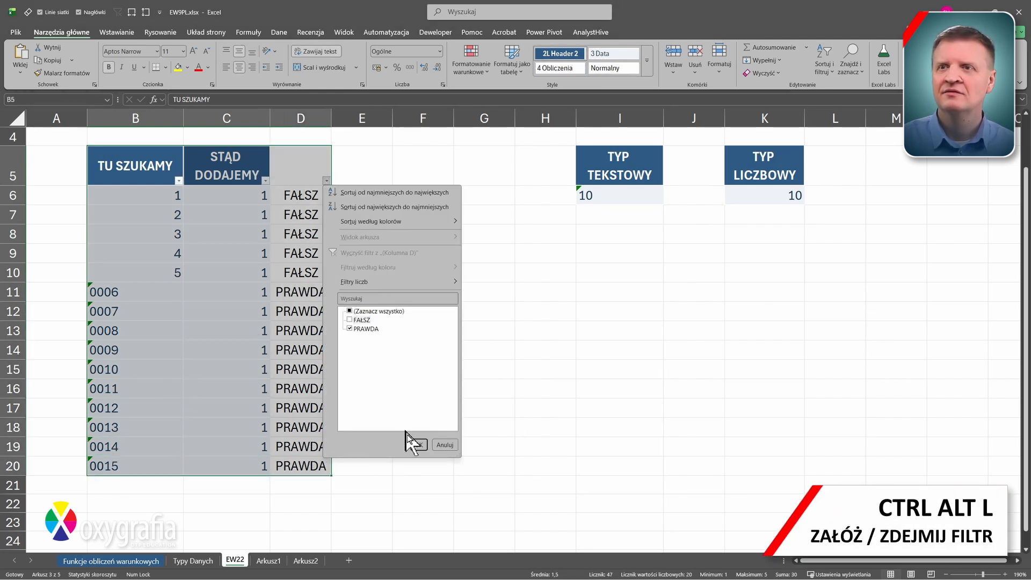
left_click(419, 446)
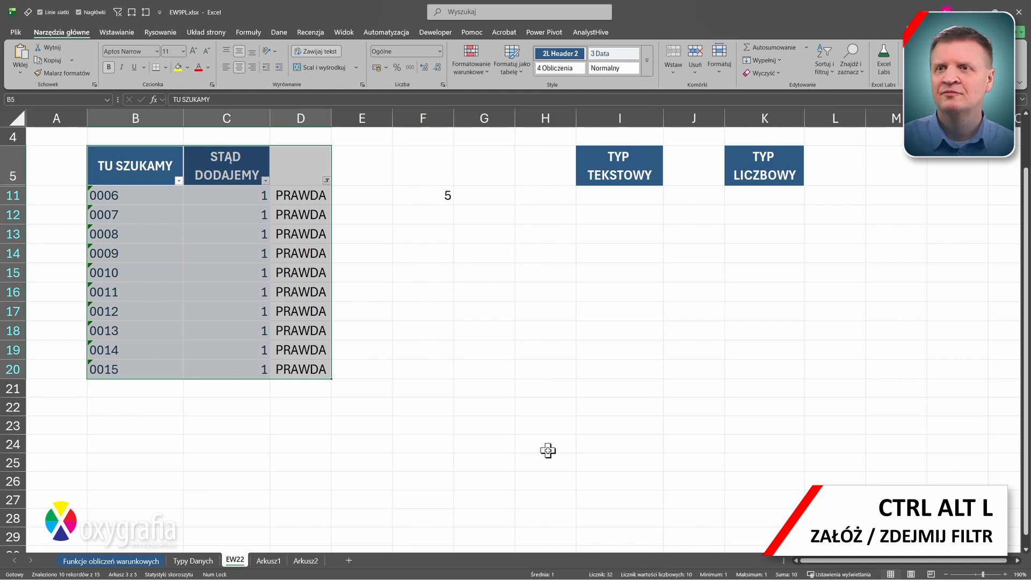
- Undo the PRAWDA filtering and remove the filters from the table
key("ctrl+z")
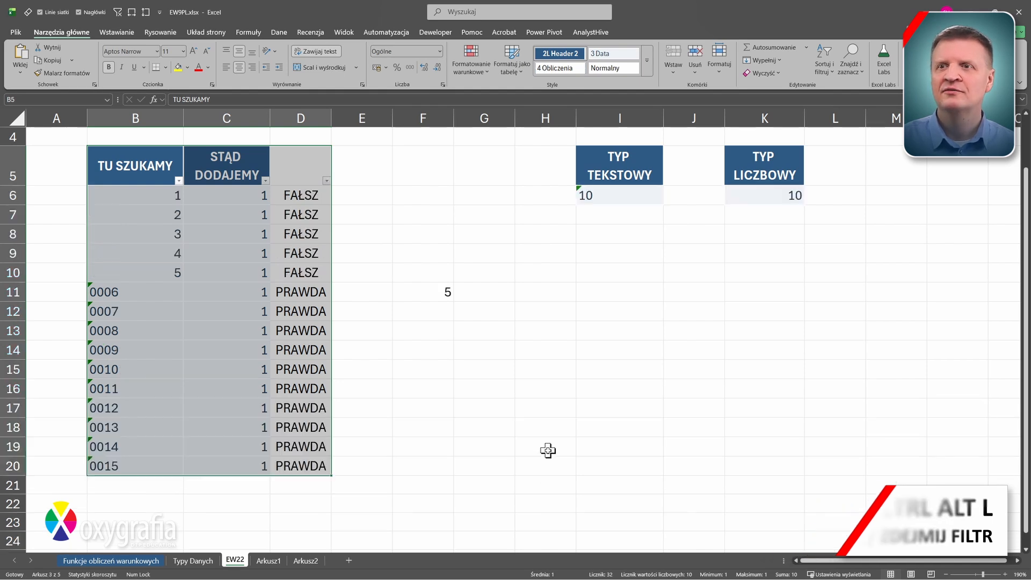
key("ctrl+shift+l")
left_click(547, 449)
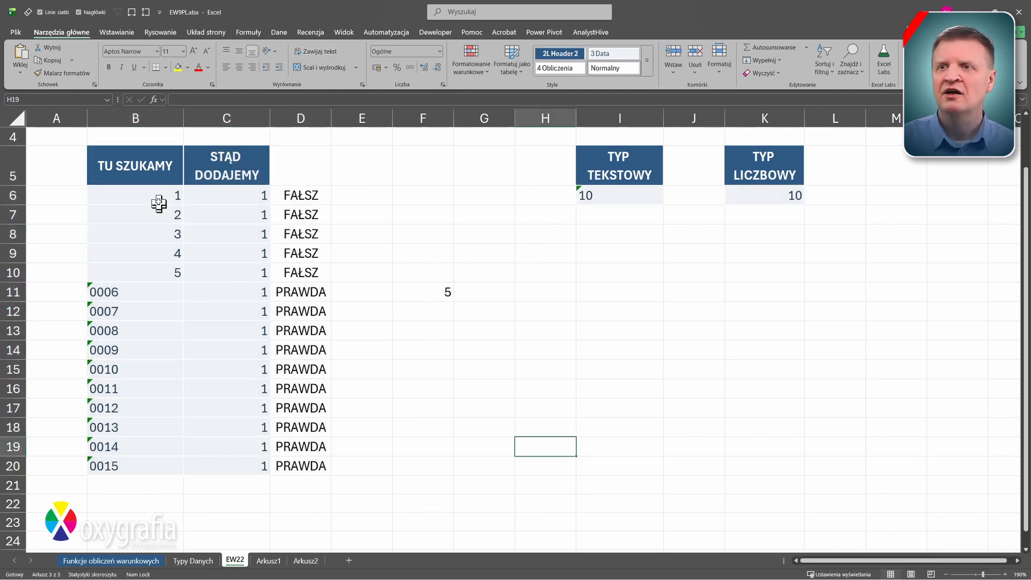
- Use Go To Special on B6:B20 to select only constants that are numbers, excluding text, logical values and errors
left_click_drag(158, 203, 151, 471)
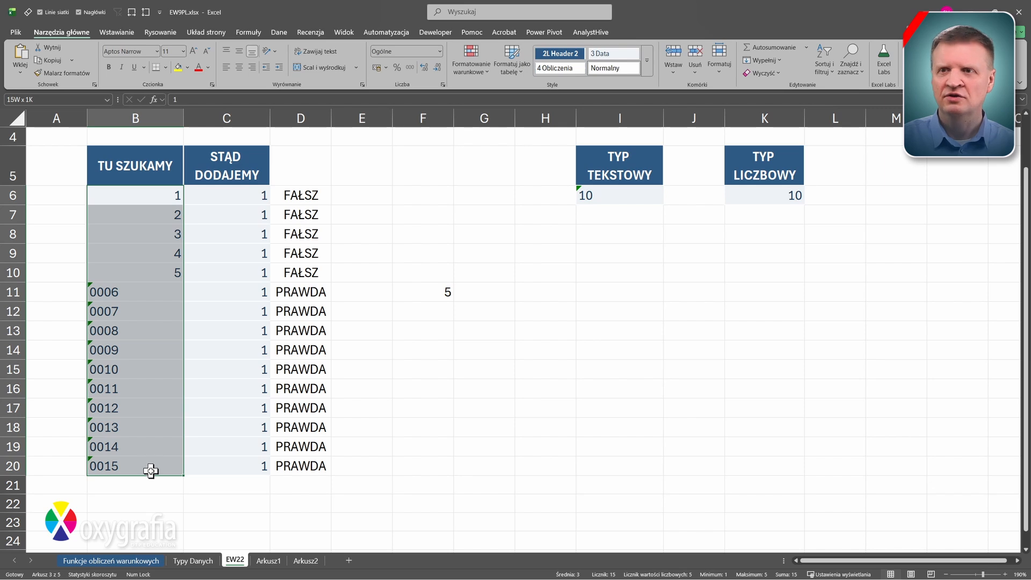
left_click(847, 68)
left_click(845, 133)
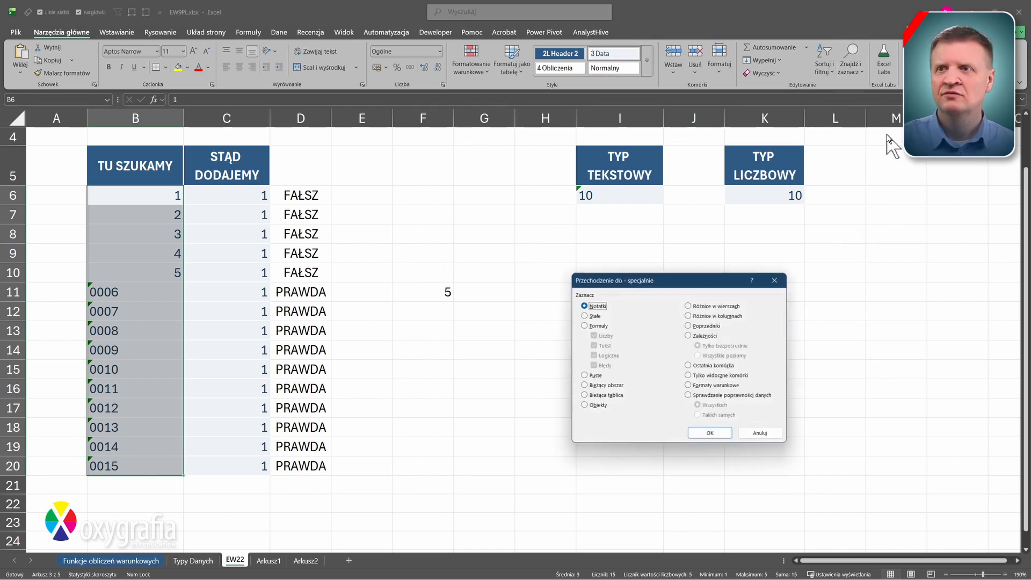
left_click(593, 315)
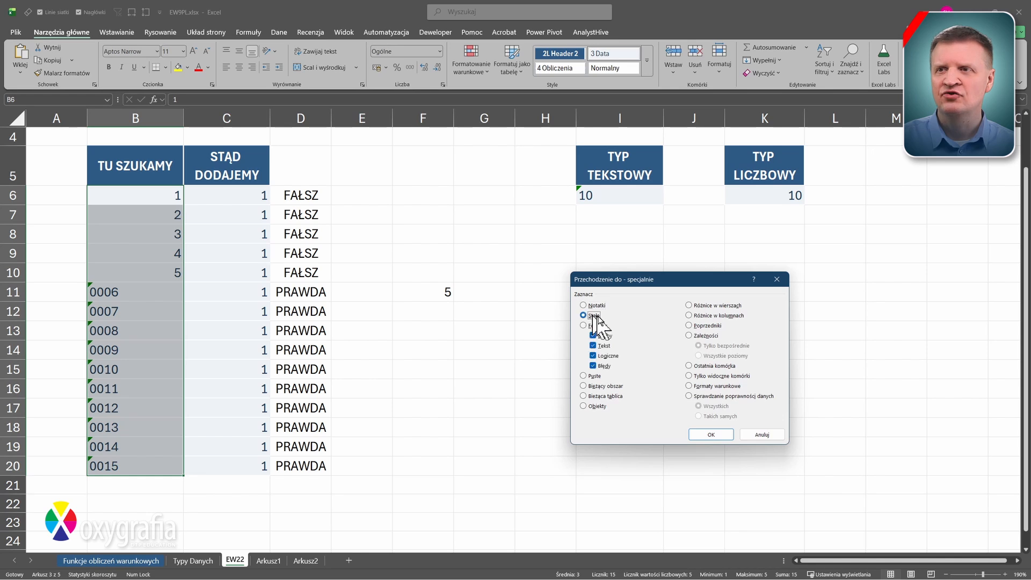
left_click(608, 347)
left_click(608, 356)
left_click(607, 367)
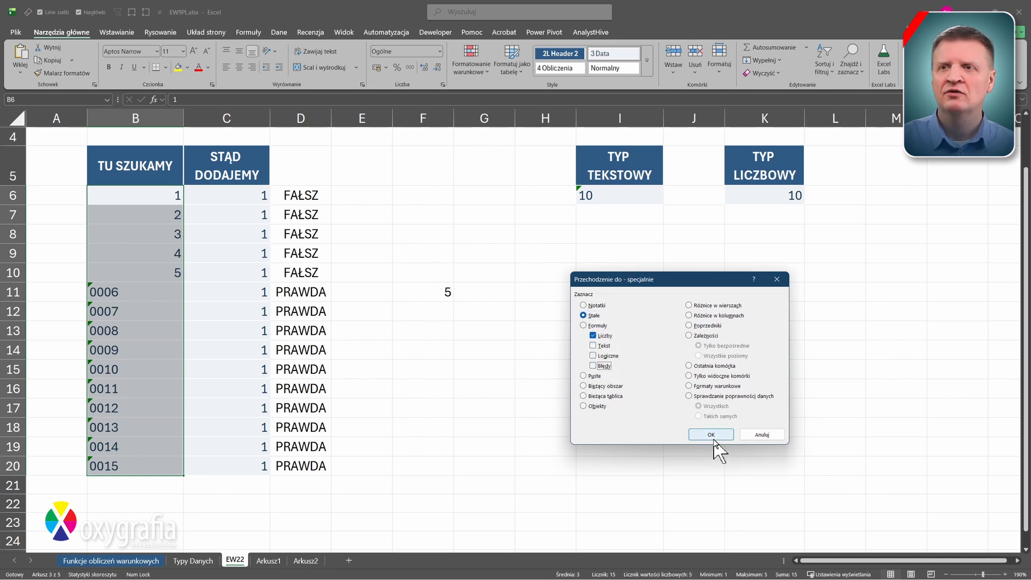
left_click(711, 435)
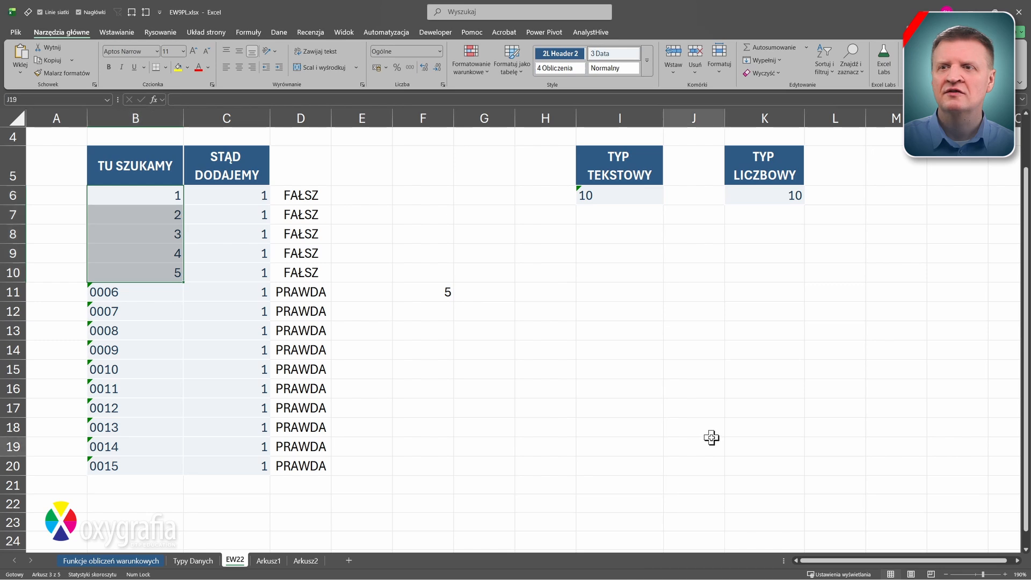
- Use Go To Special on B6:B20 to select the text constants, excluding numbers and logical values
left_click_drag(170, 196, 168, 464)
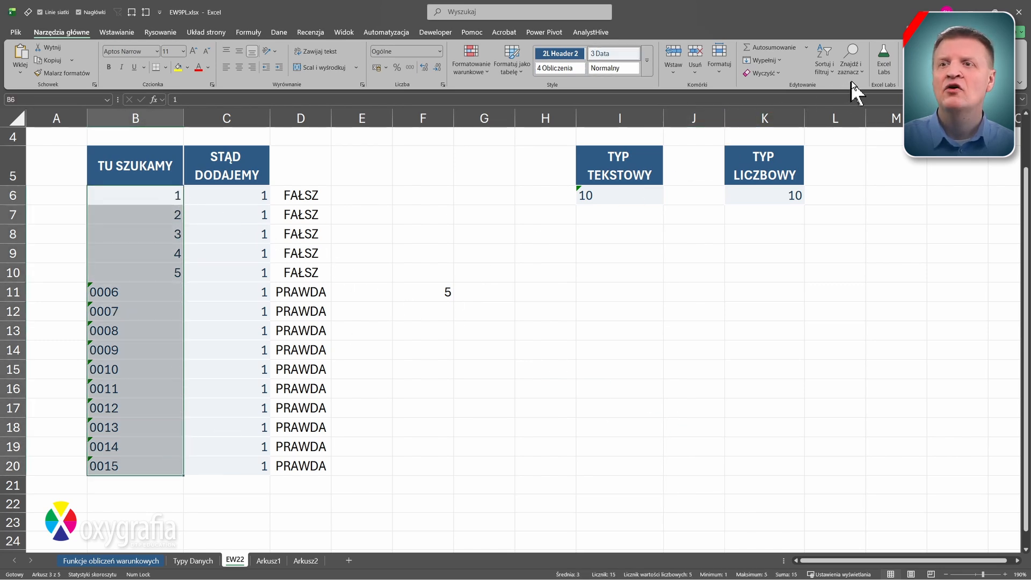
left_click(851, 64)
left_click(861, 128)
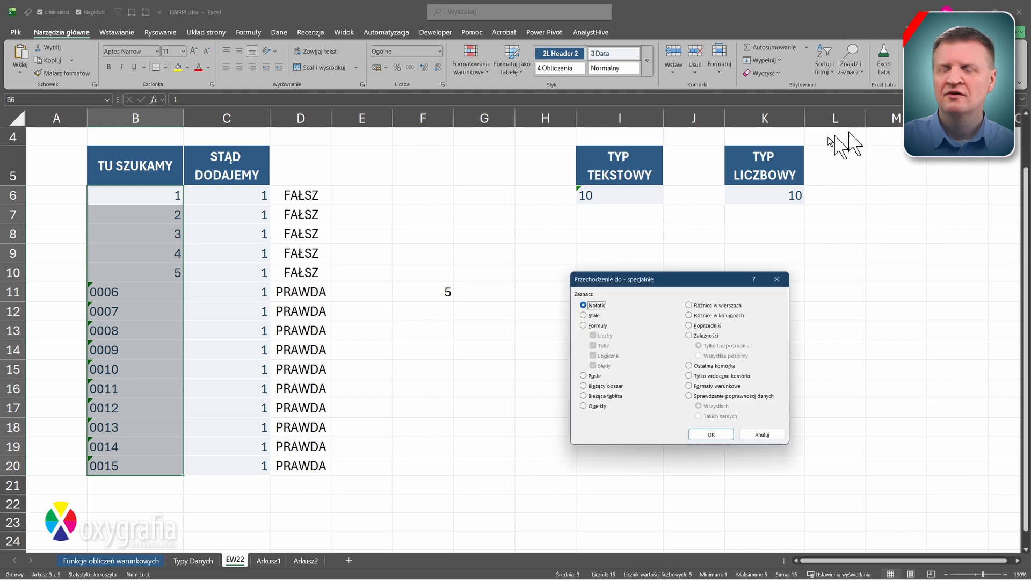
left_click(584, 315)
left_click(593, 335)
left_click(600, 356)
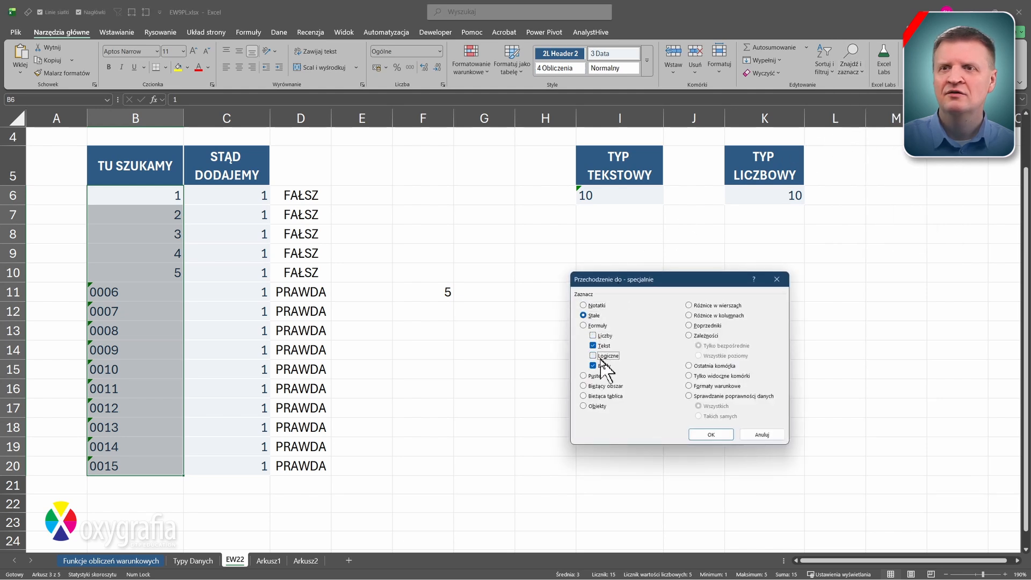
left_click(601, 365)
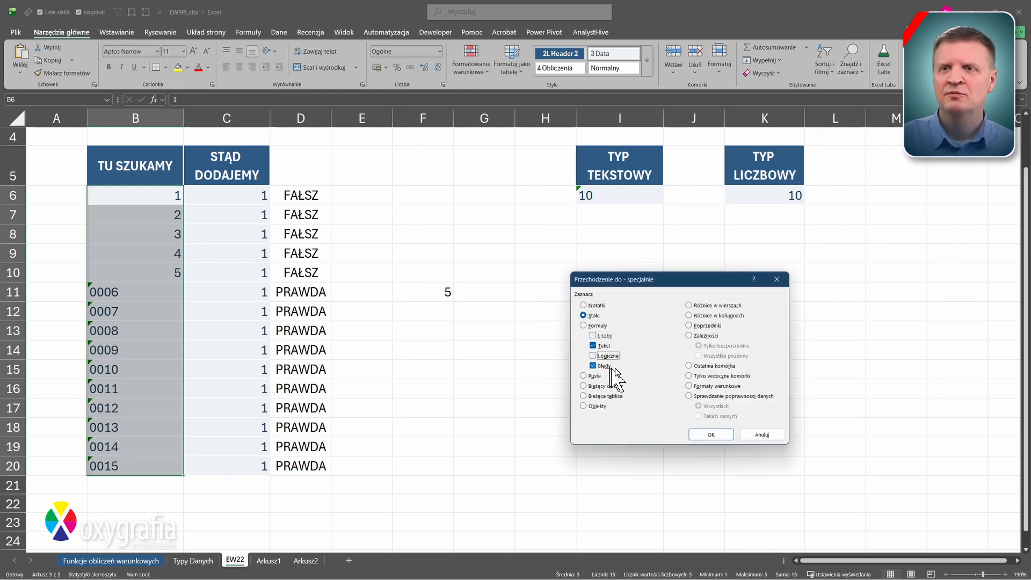
left_click(710, 435)
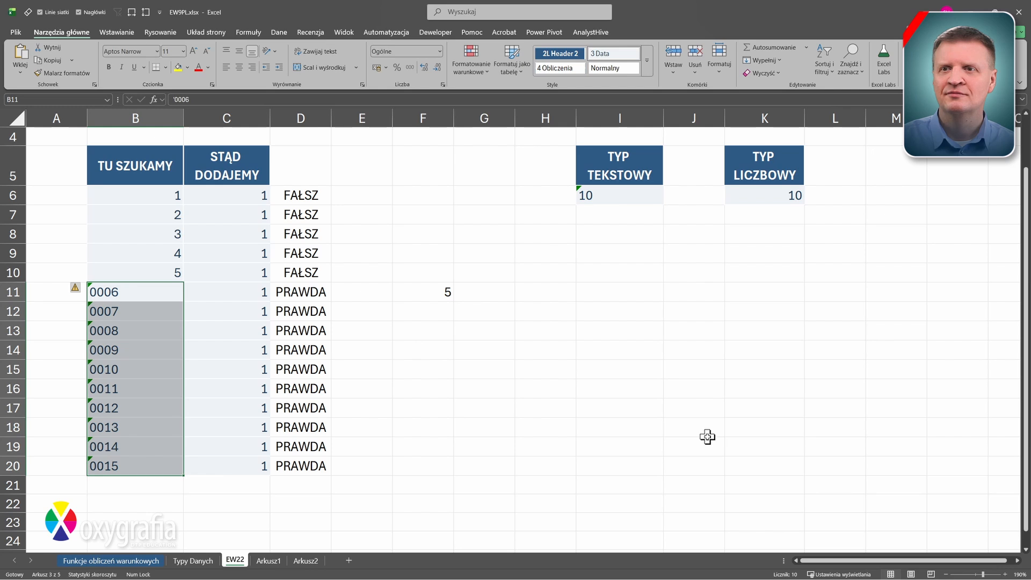